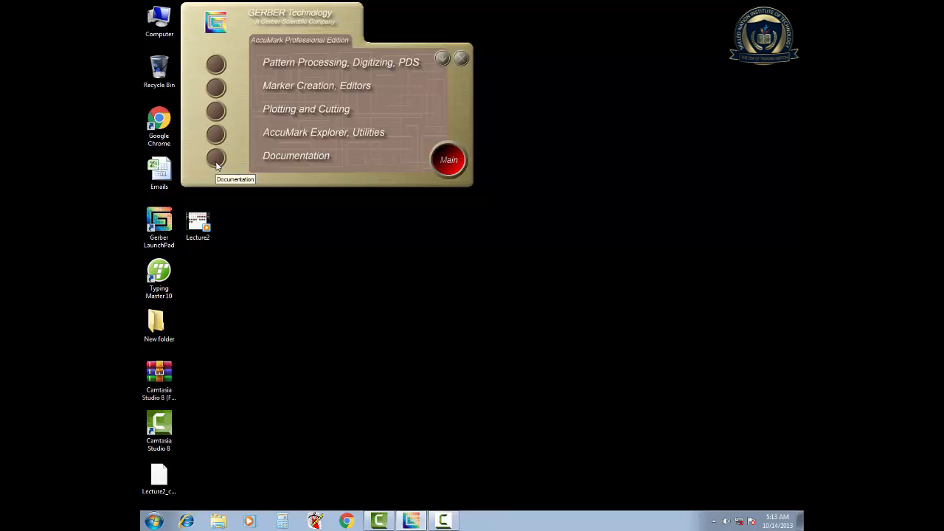
Review the tools in the Pattern Processing, Digitizing, PDS category, the Marker Creation, Editors category and the Plotting and Cutting category
click(216, 65)
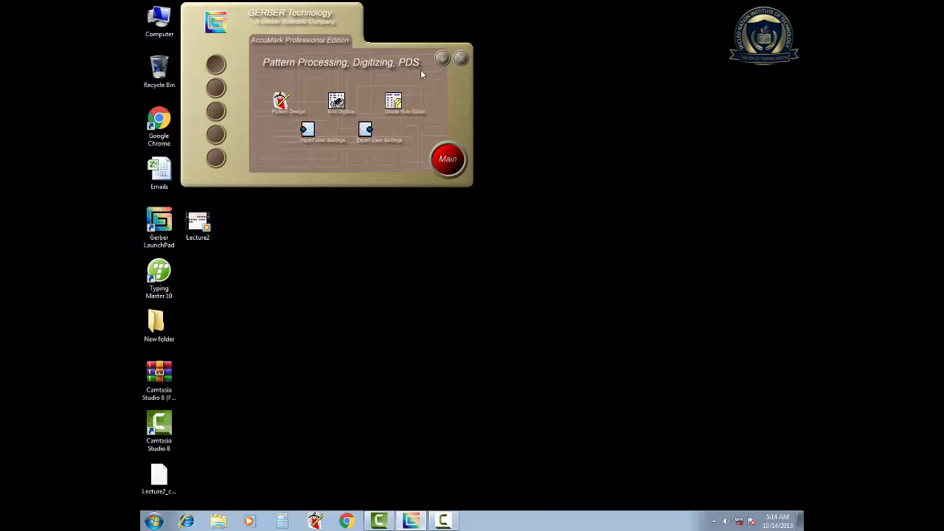
click(458, 166)
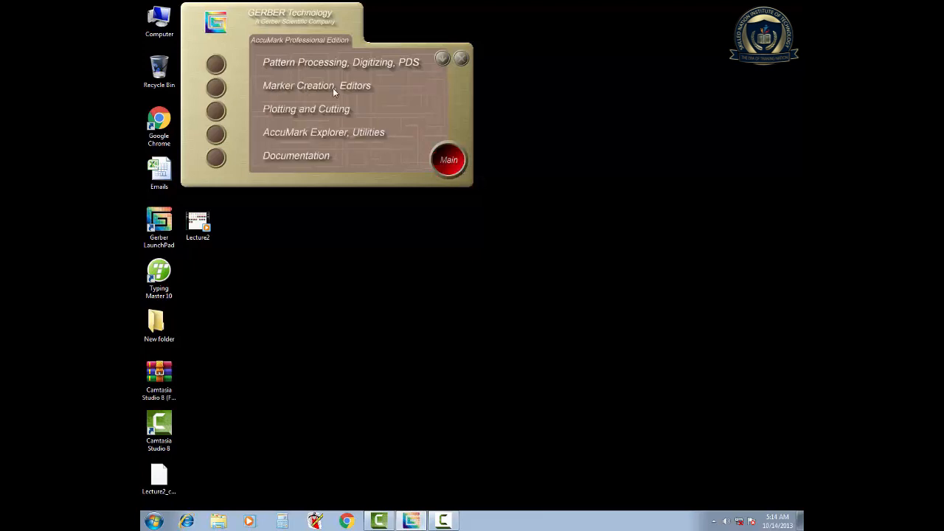
click(224, 87)
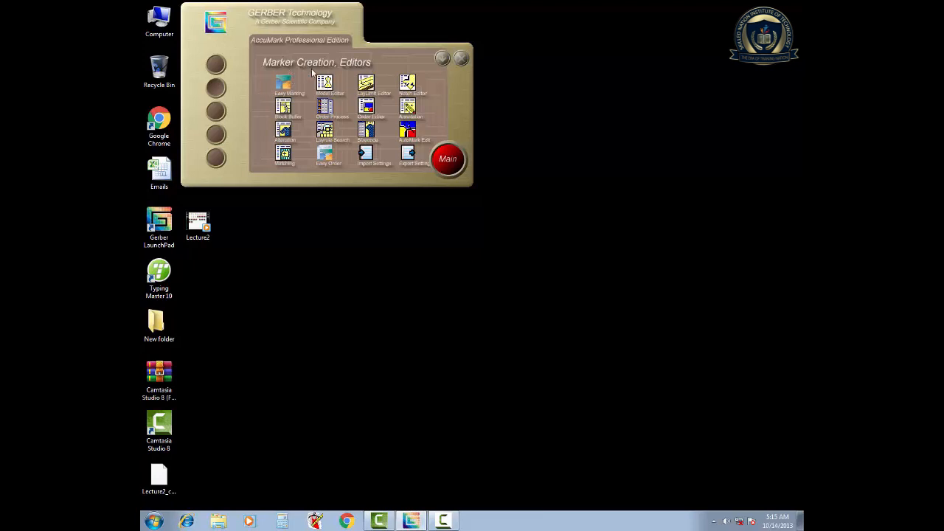
click(452, 164)
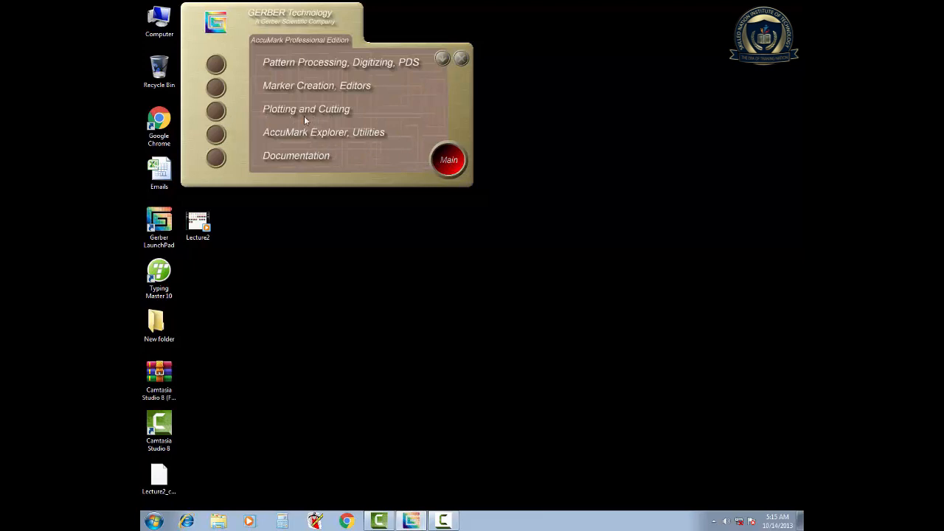
click(216, 111)
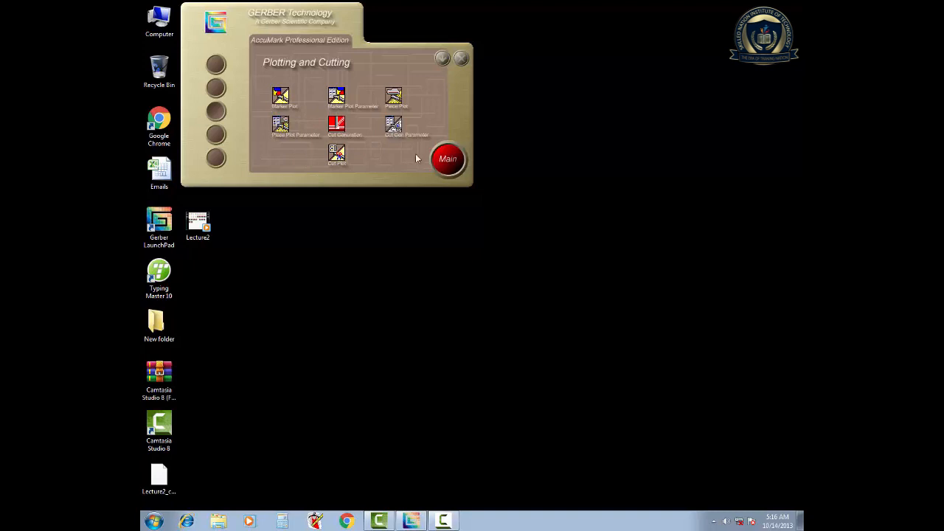
click(448, 162)
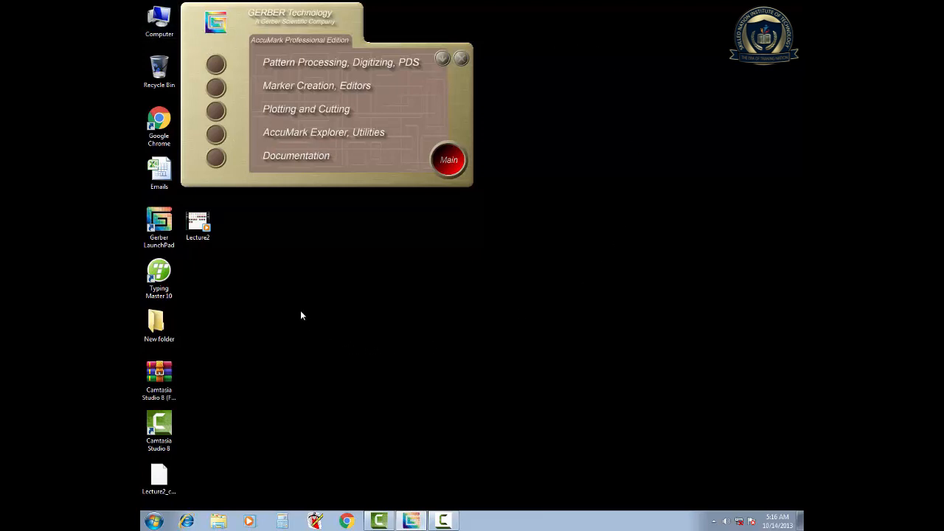
View the computer's disk drives in Windows Explorer and close the window
double_click(159, 31)
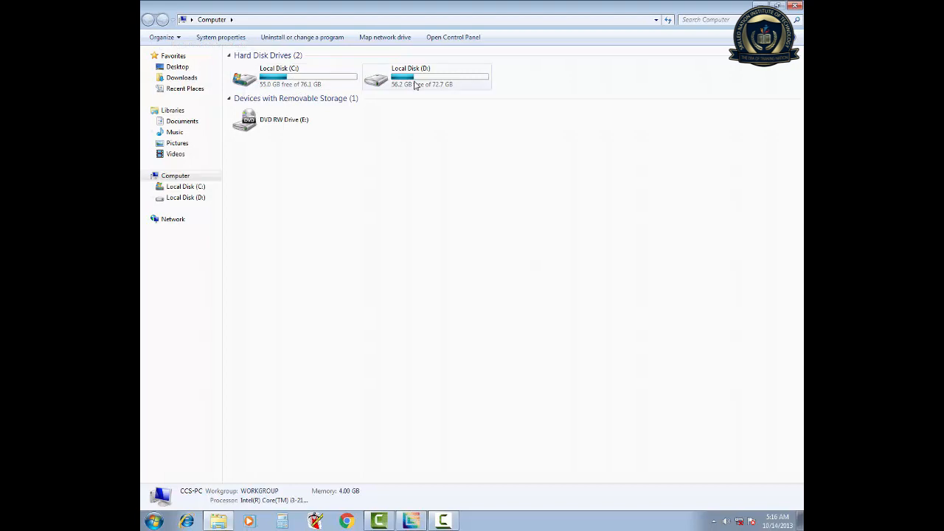
click(794, 6)
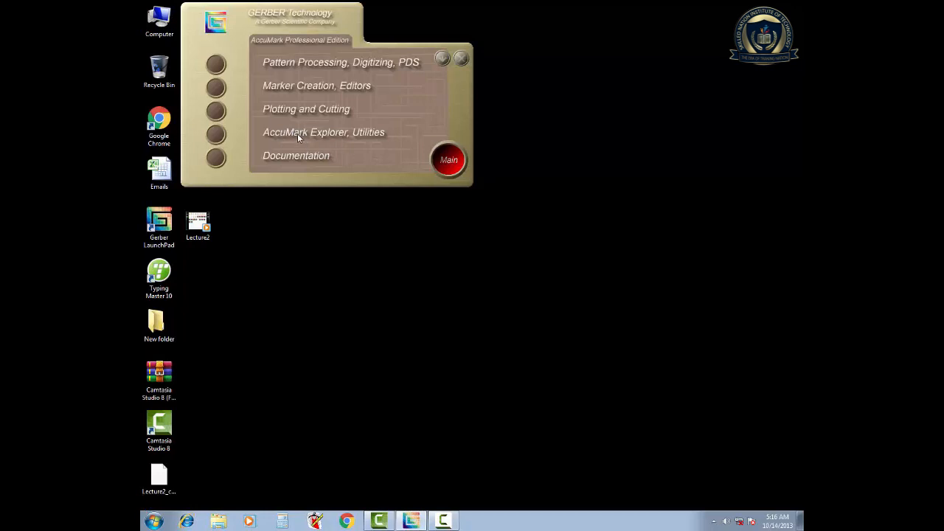
Open AccuMark Explorer and display the storage areas on drive C:, leaving the drive expanded in the folder tree
click(220, 135)
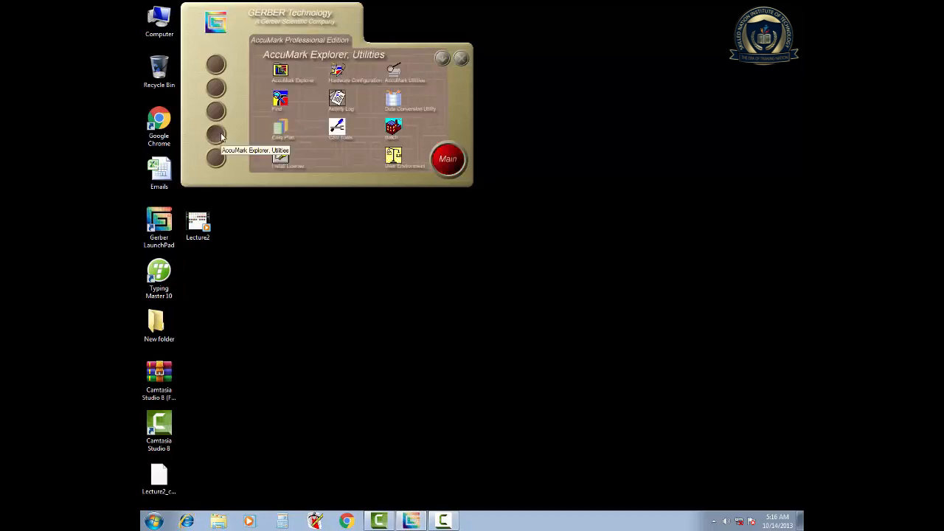
click(284, 80)
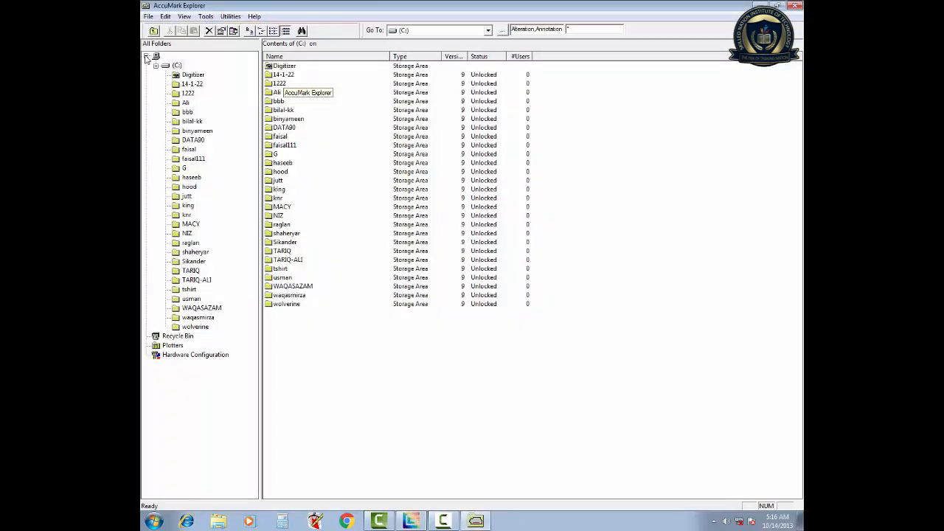
click(149, 58)
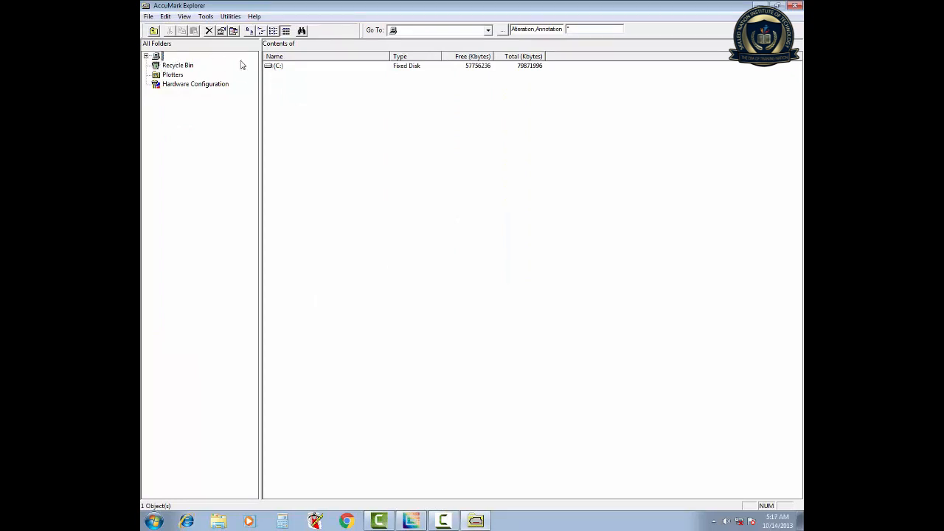
double_click(276, 67)
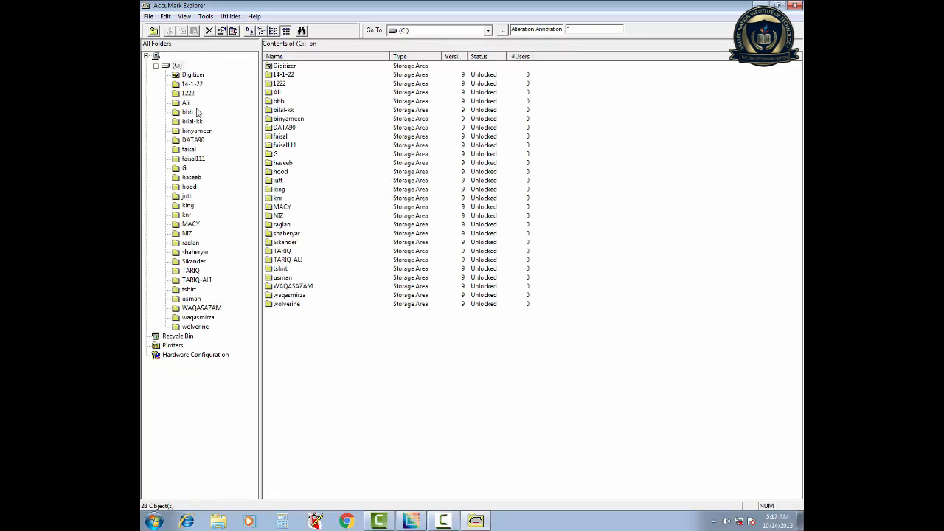
click(156, 66)
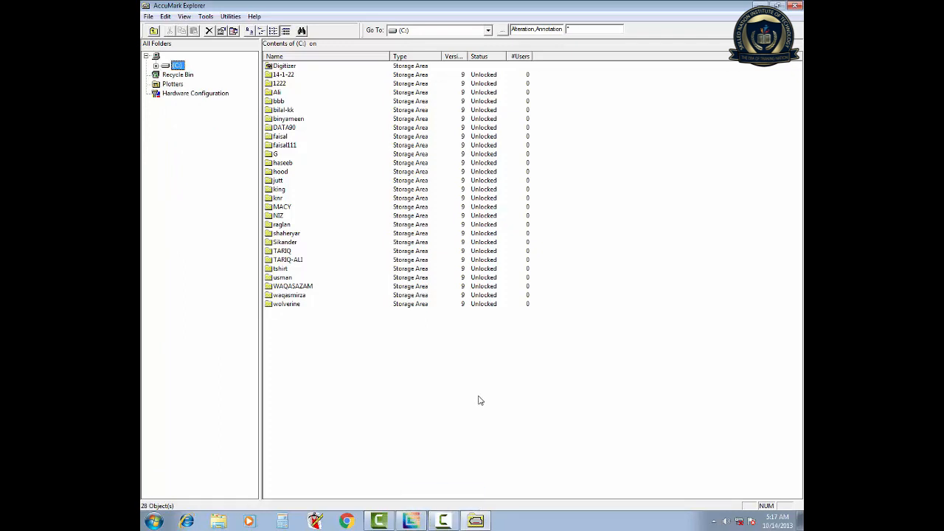
drag(430, 312, 389, 299)
drag(428, 65, 393, 315)
click(156, 65)
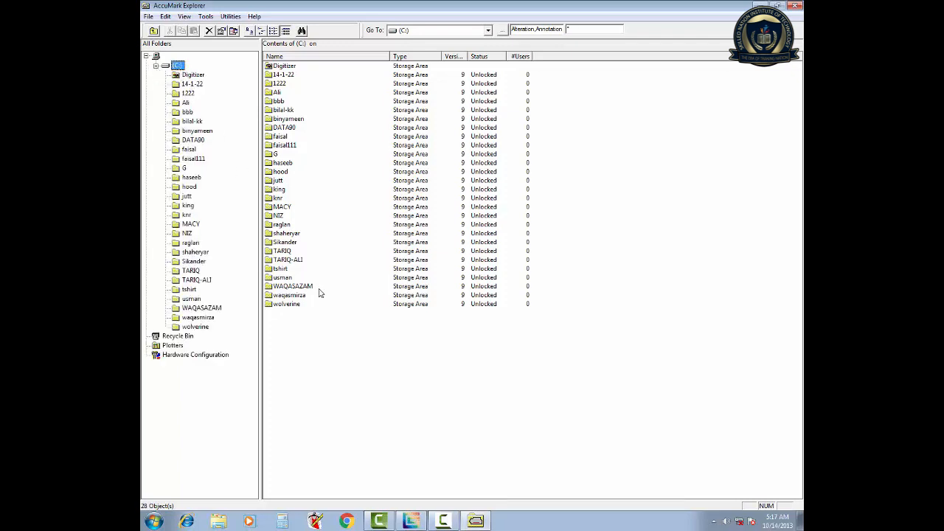
Try to create a new V9 storage area on drive C:, using a person's name as its name
click(332, 385)
right_click(332, 386)
mouse_move(357, 447)
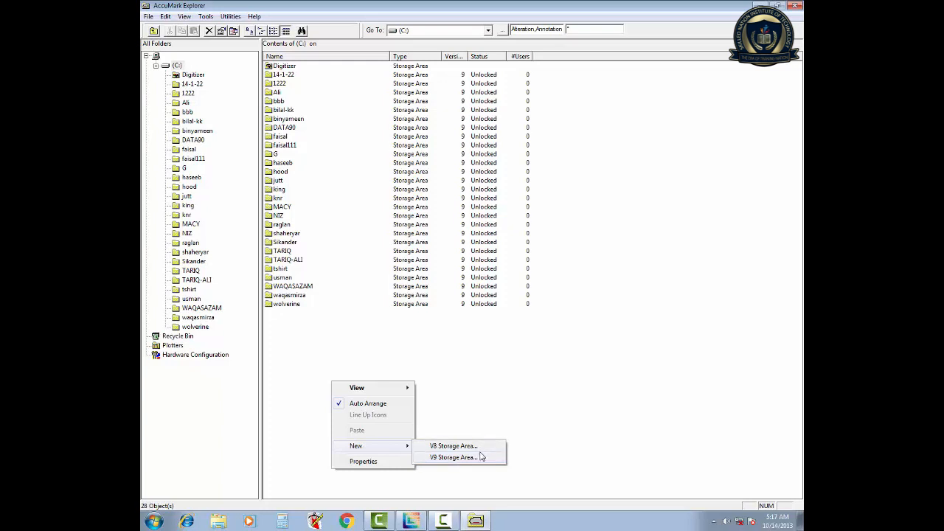
click(480, 457)
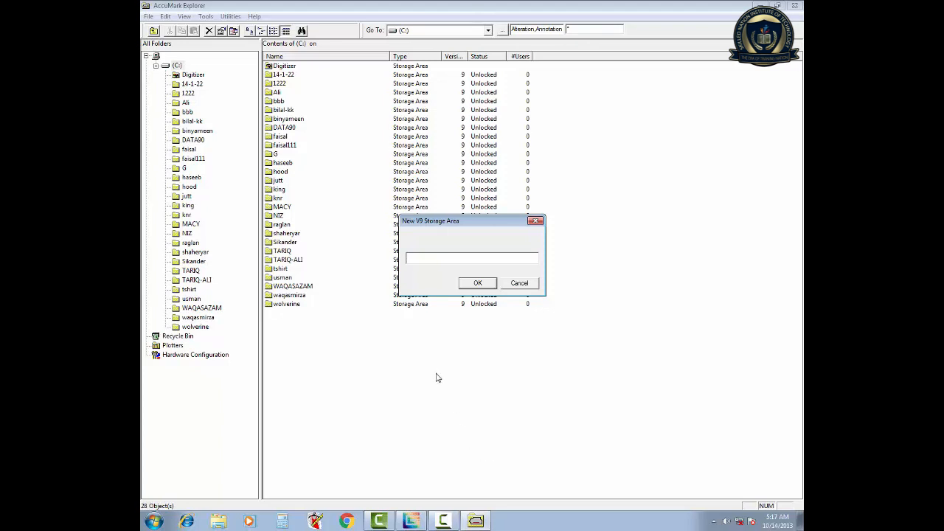
text(sikander)
key(Return)
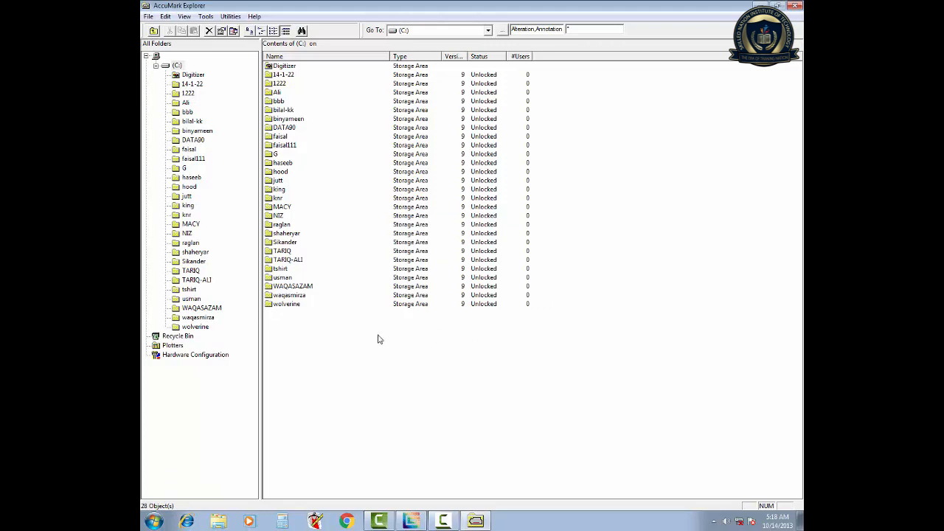
Open the storage area three rows above tshirt and send its rule table 123 to the Recycle Bin
click(289, 243)
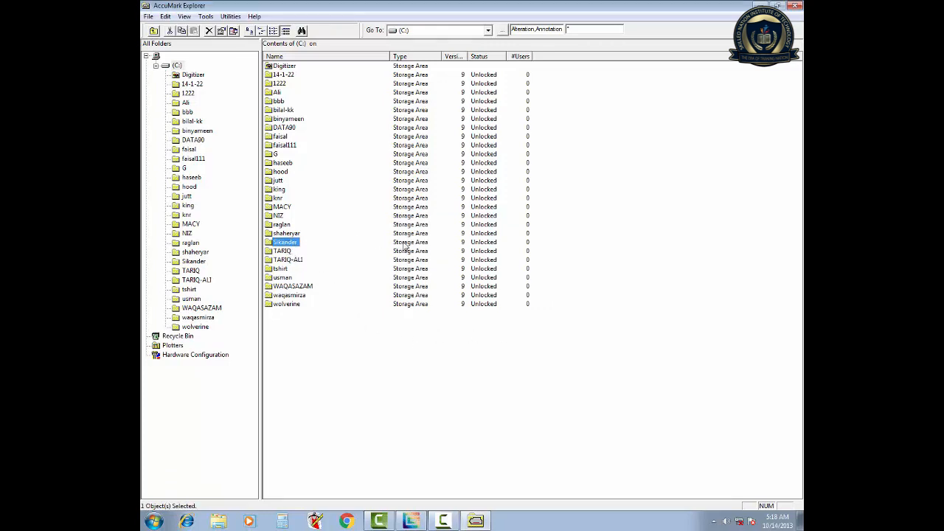
double_click(289, 245)
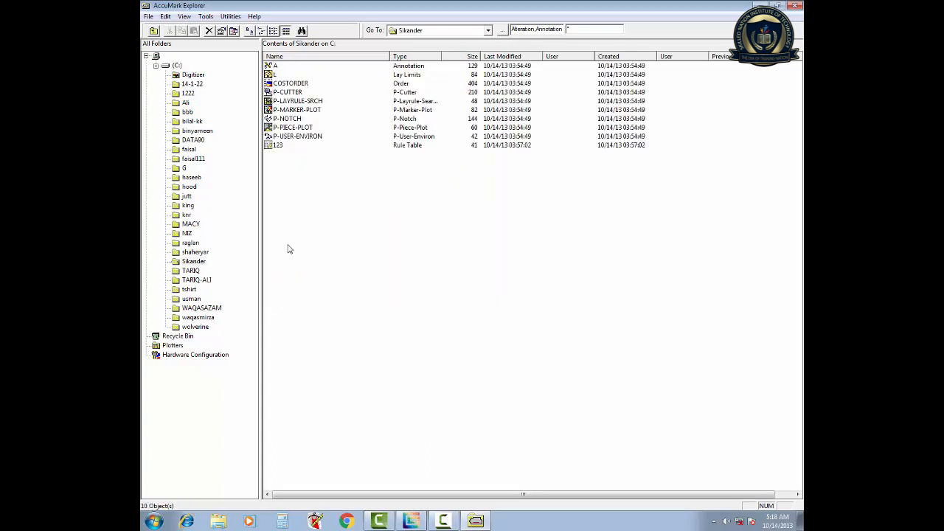
click(276, 146)
key(Delete)
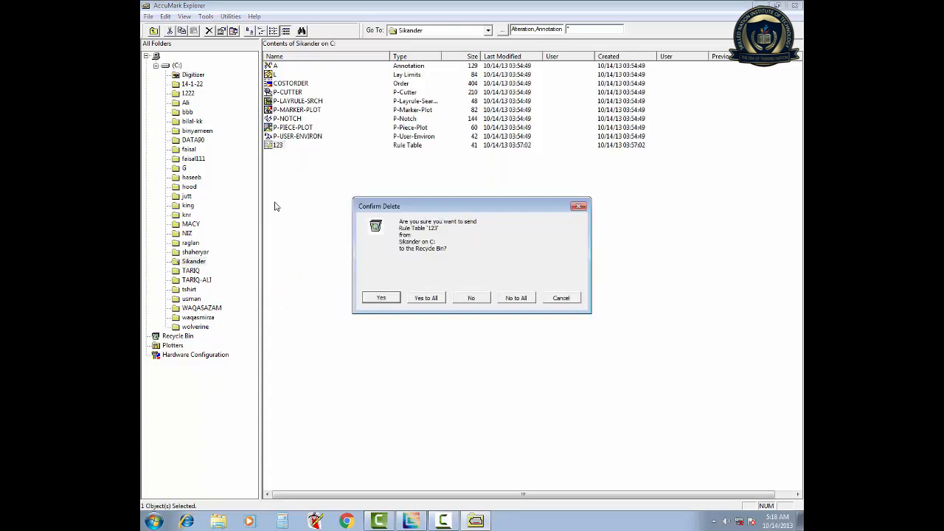
key(Tab)
key(Return)
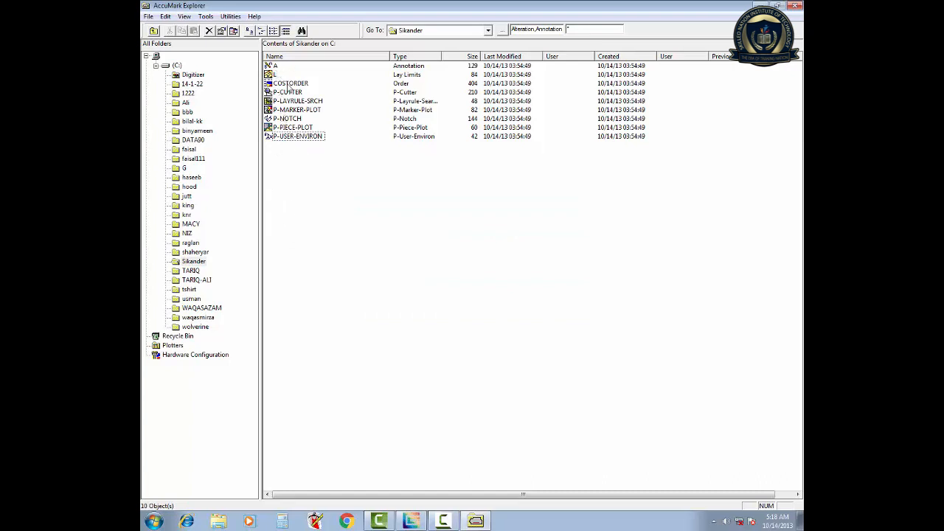
Examine the default files in the open storage area and compare them with the Gerber LaunchPad's plotting, marker and pattern tool categories
drag(291, 68, 273, 171)
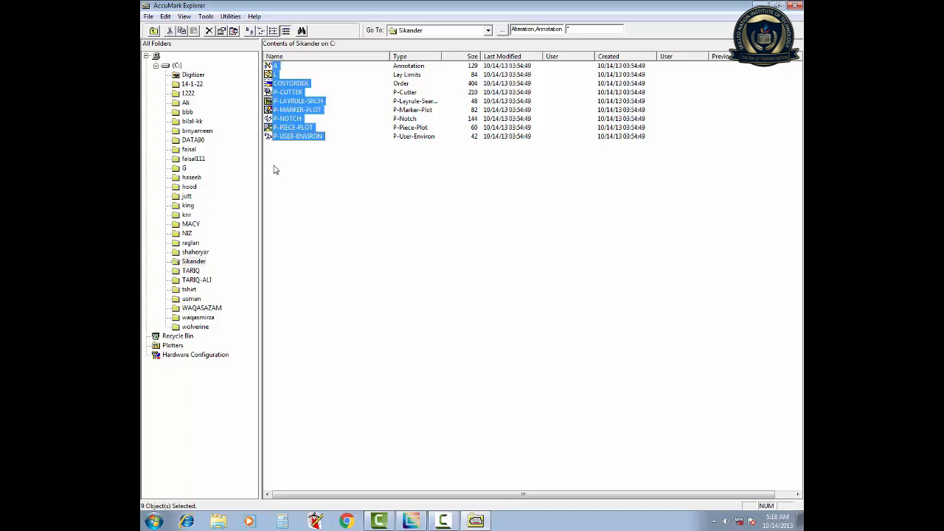
click(274, 170)
click(411, 521)
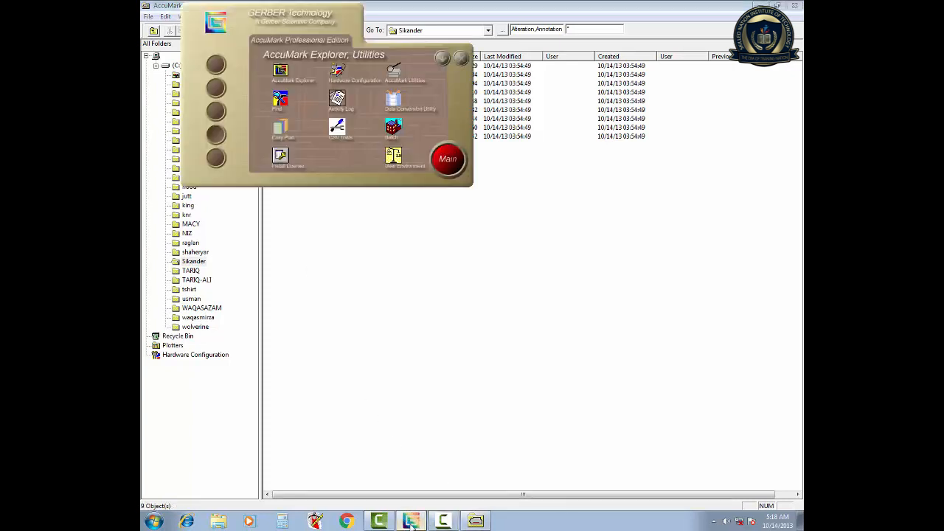
click(223, 110)
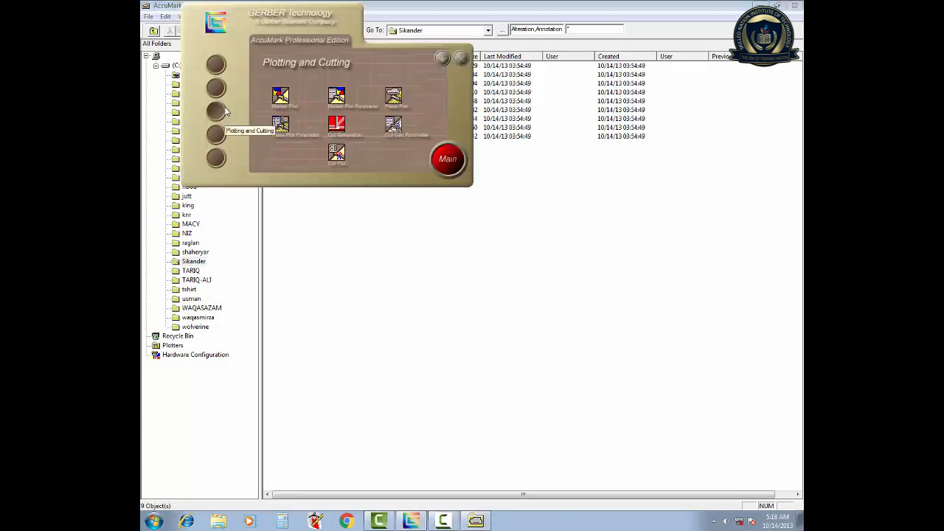
click(218, 90)
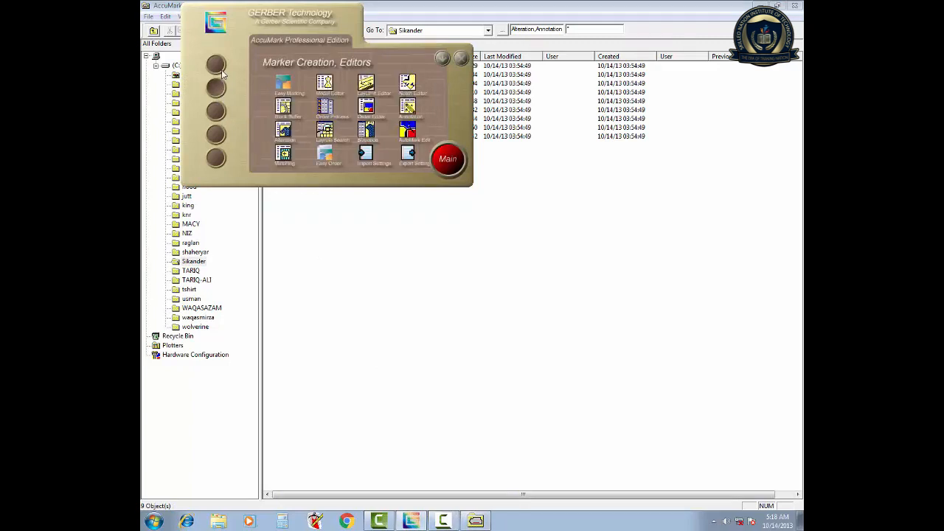
click(217, 66)
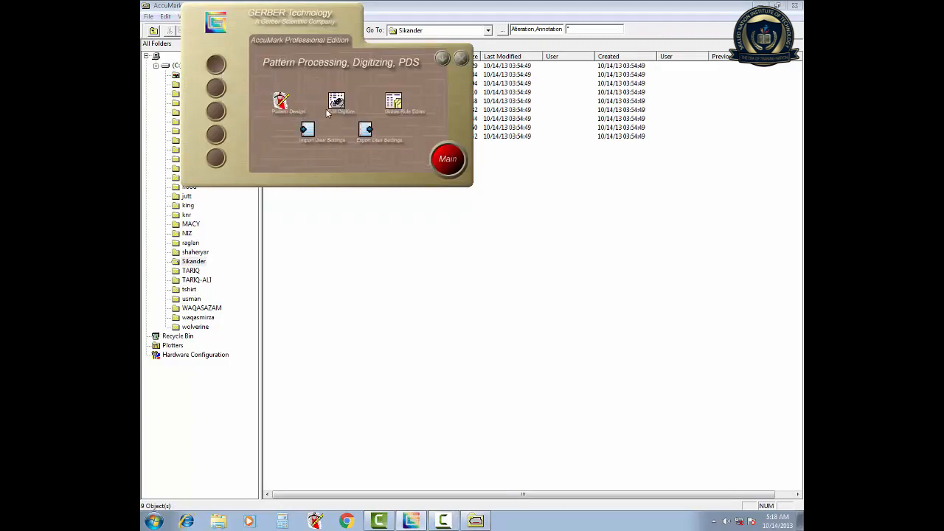
click(444, 58)
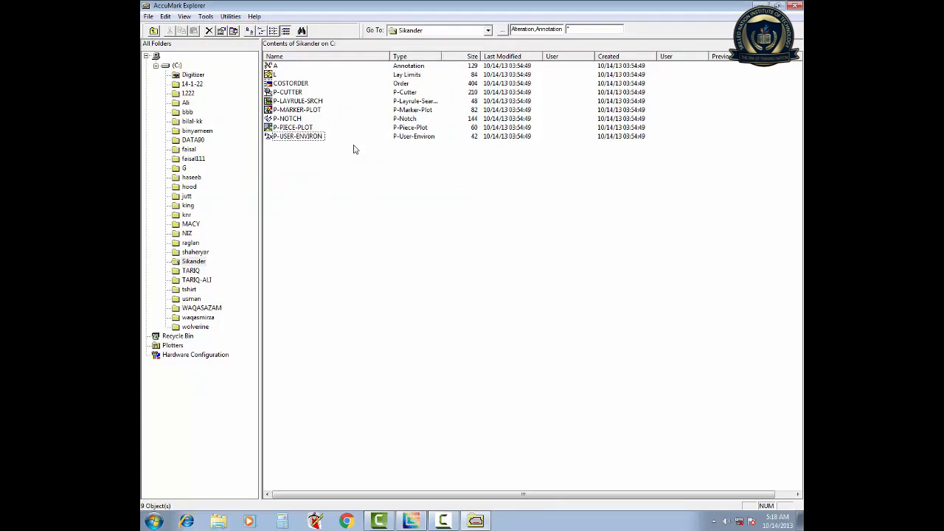
drag(292, 158, 261, 63)
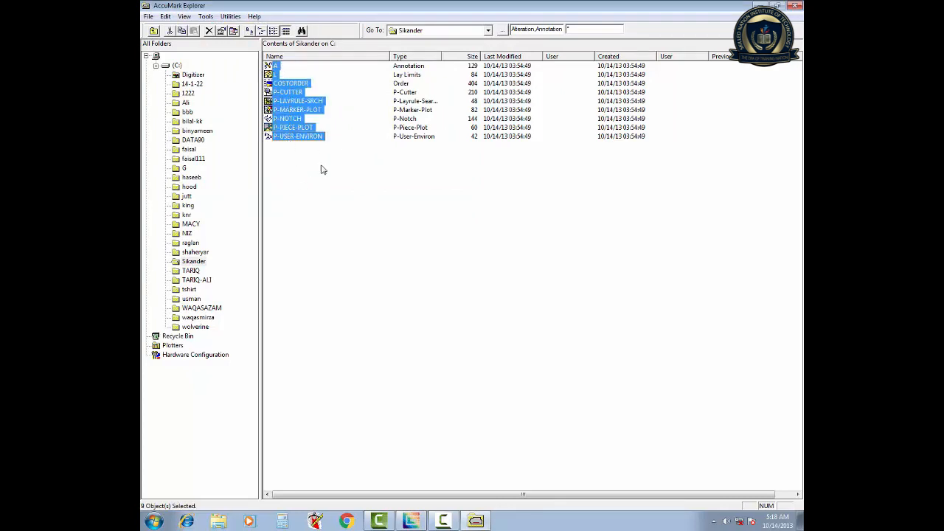
click(324, 196)
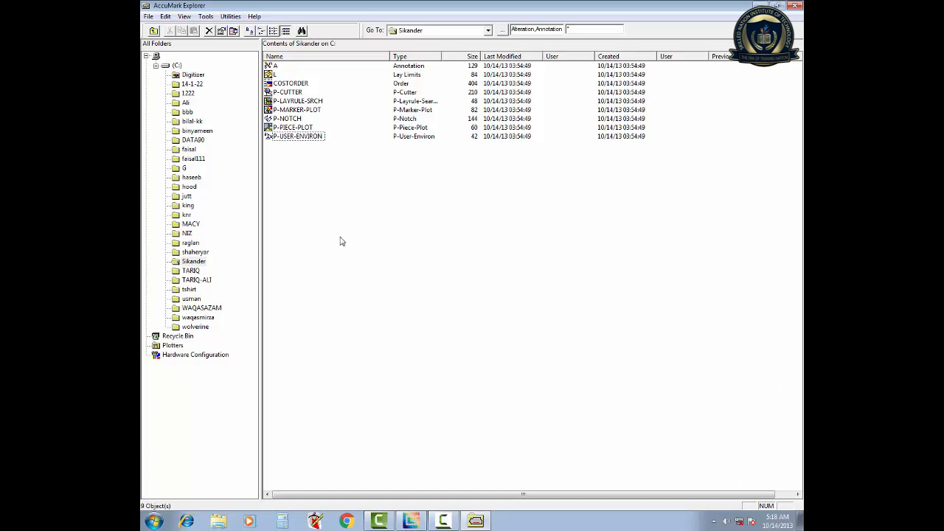
Start a new blank rule table in the open storage area
right_click(380, 238)
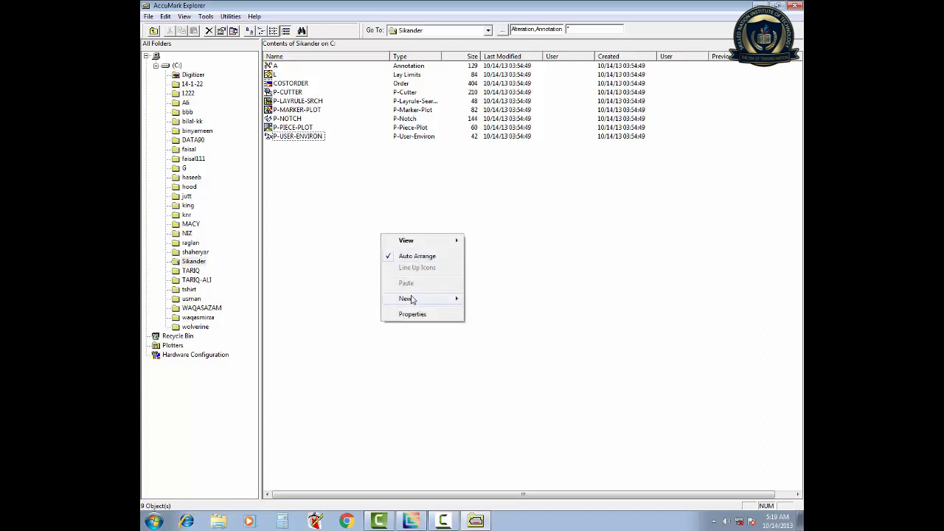
mouse_move(455, 304)
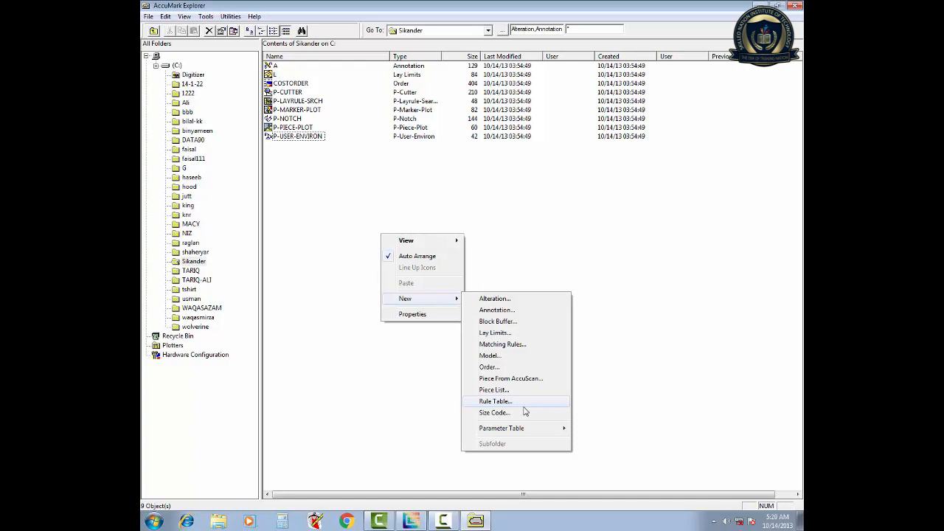
click(524, 404)
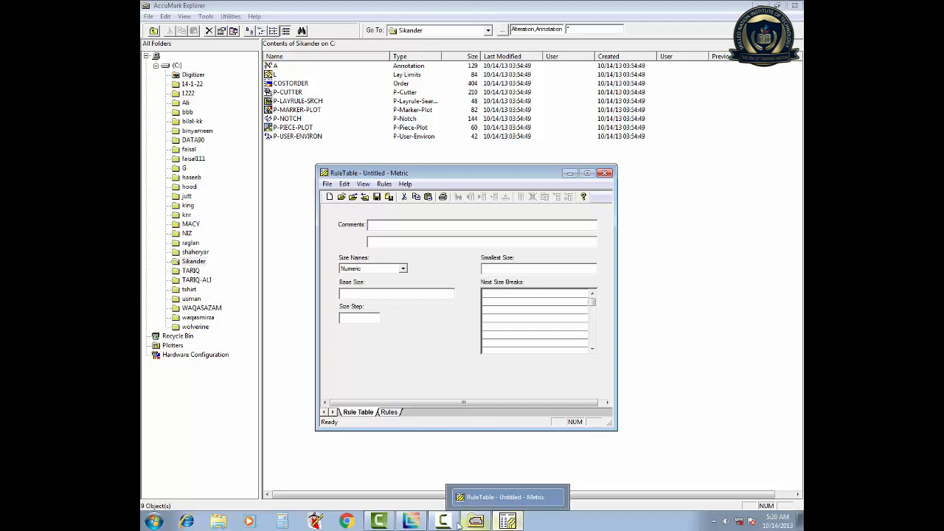
Review the Gerber LaunchPad's marker, plotting and utilities categories and the storage area's new-item types, returning to the untitled rule table
click(411, 522)
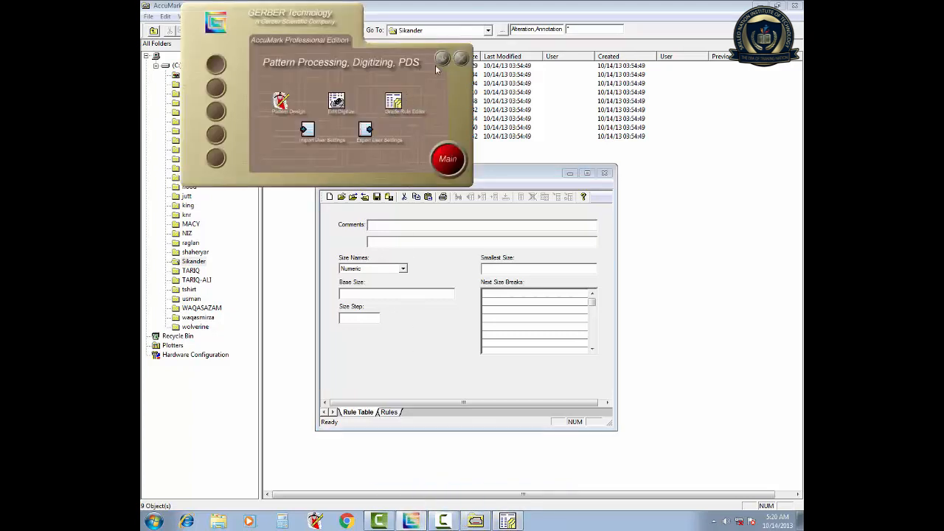
click(218, 88)
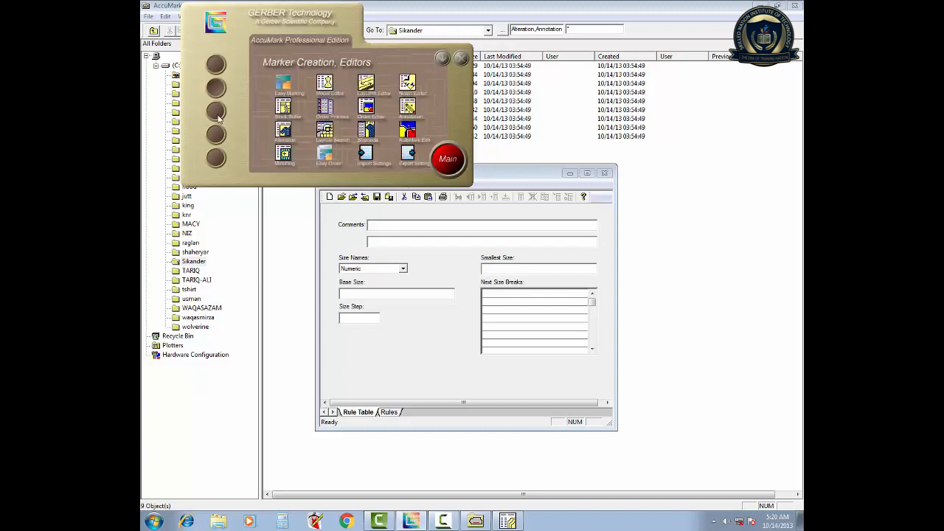
click(218, 118)
click(218, 136)
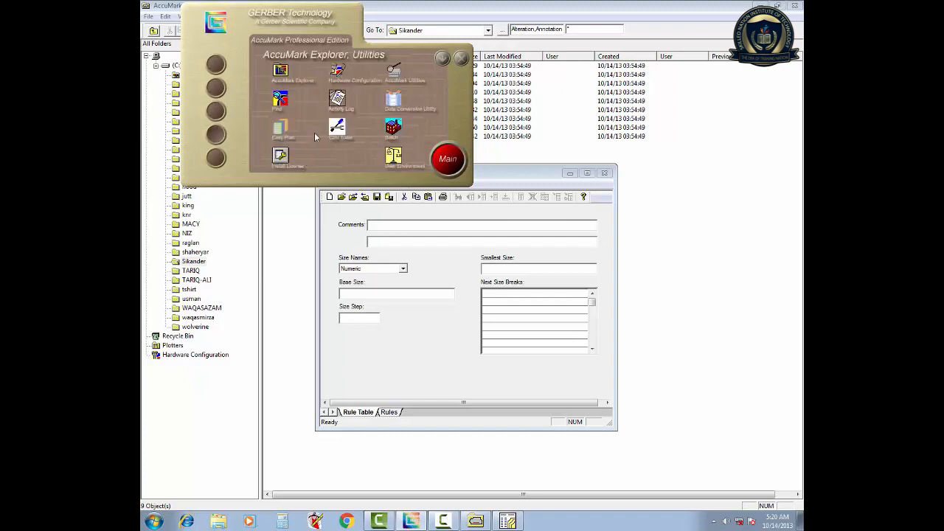
click(443, 58)
right_click(644, 281)
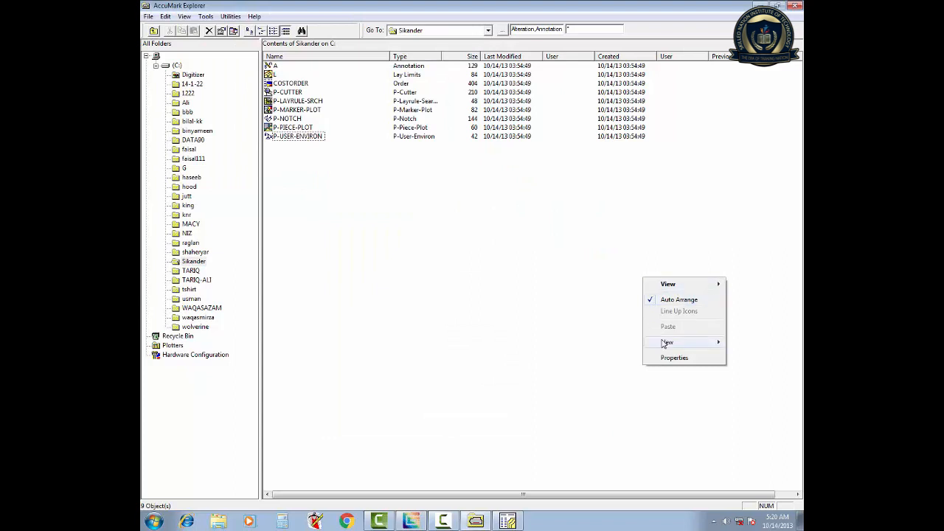
mouse_move(664, 344)
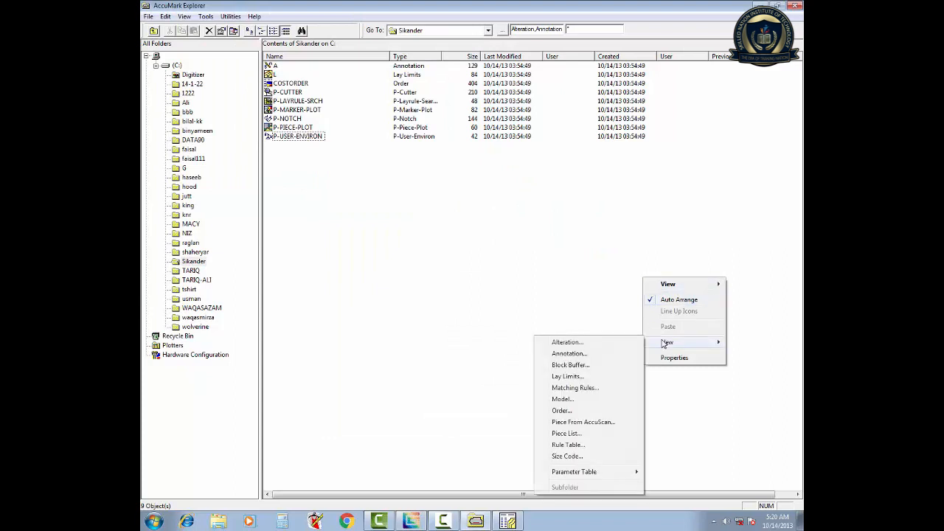
click(491, 465)
click(507, 520)
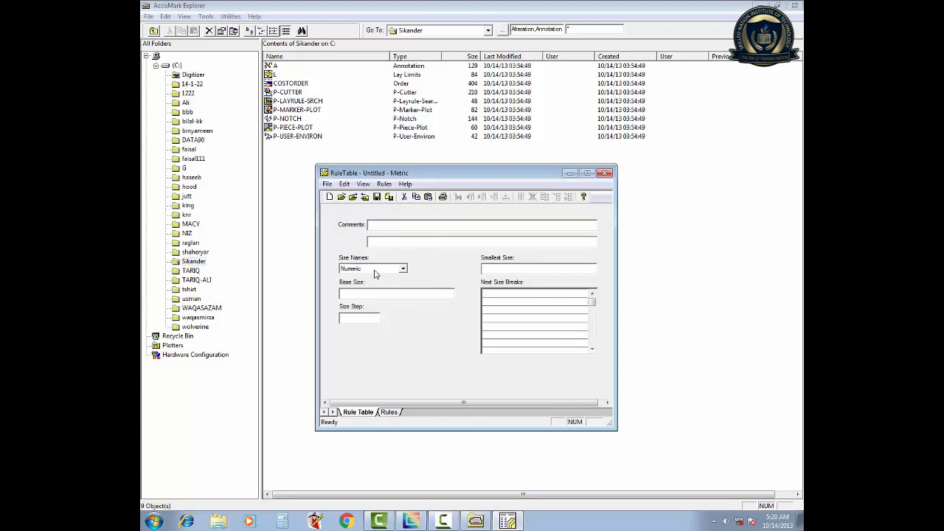
Set the rule table's size names to AlphaNumeric
click(405, 223)
click(405, 223)
click(403, 270)
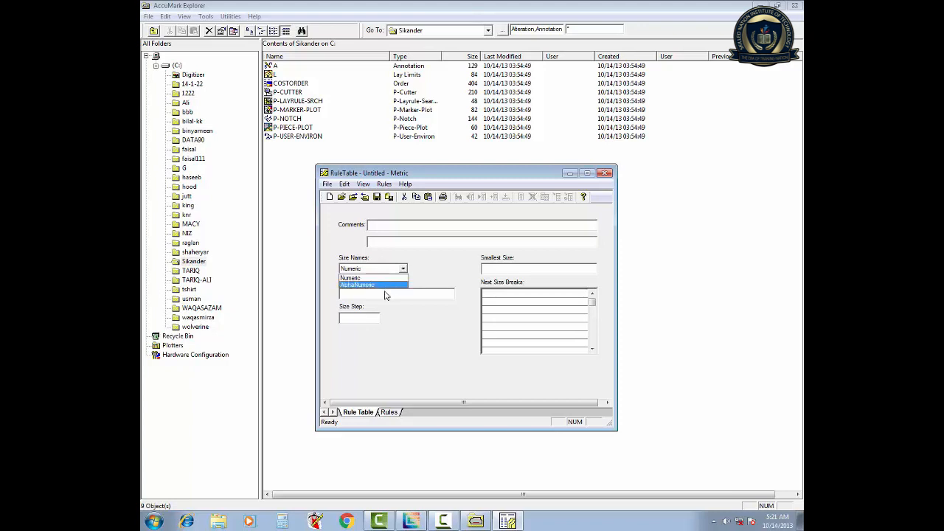
click(381, 287)
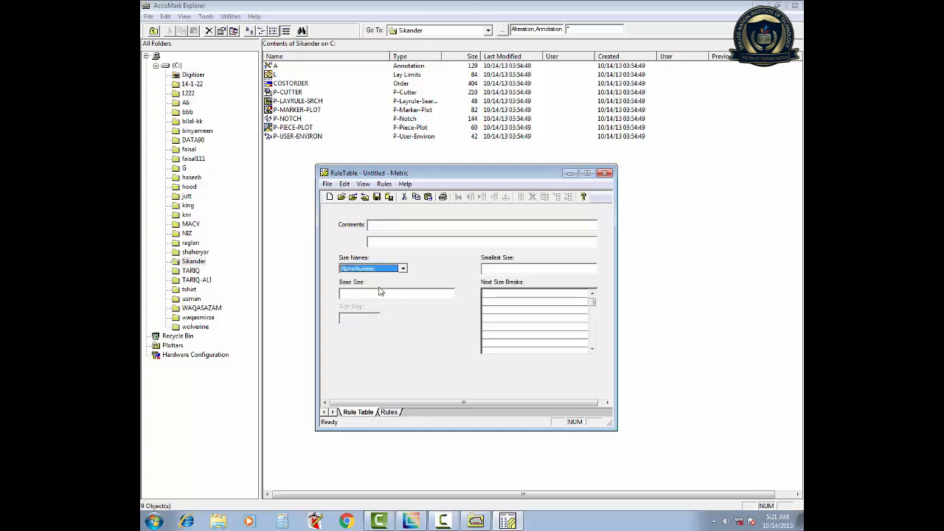
Enter M as the rule table's base size and XS as its smallest size
click(405, 222)
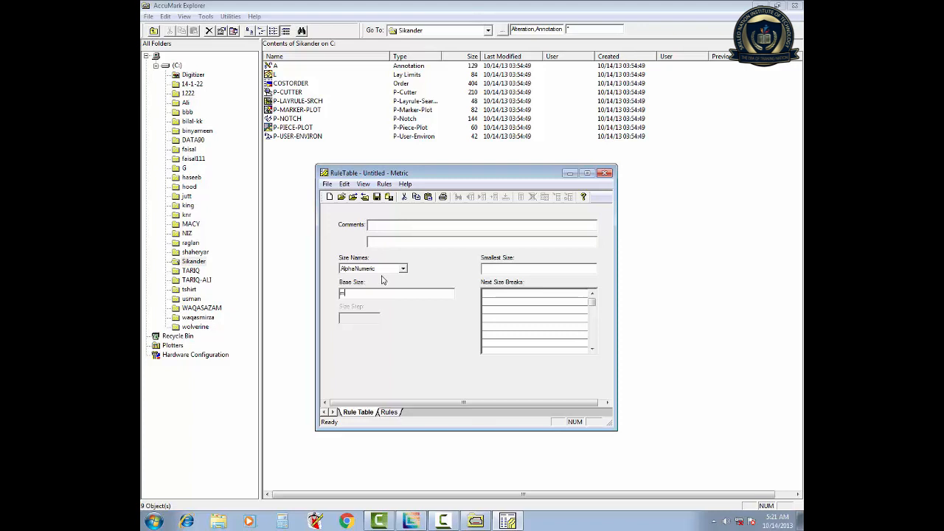
key(Tab)
key(Caps_Lock)
text(M)
click(490, 268)
text(XS)
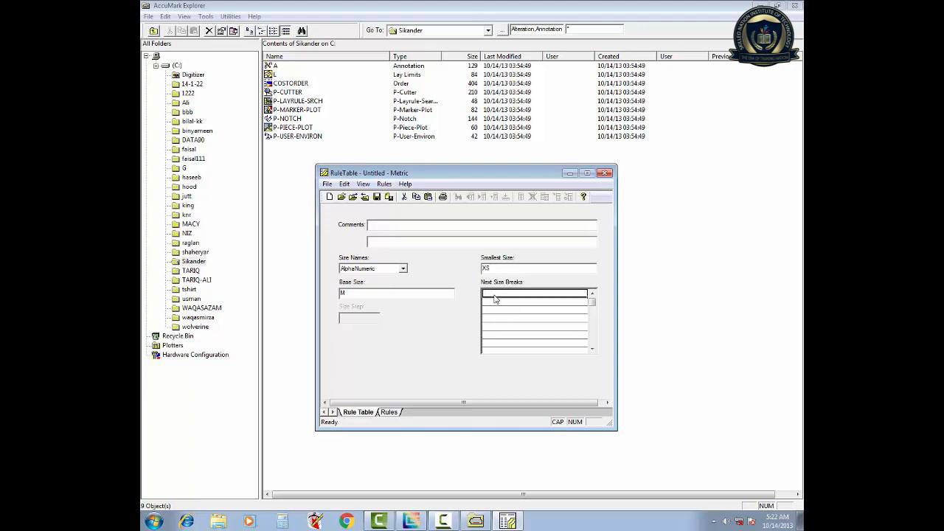
Fill in the next size breaks as S, M, L and XL, one per row
text(S)
key(Return)
text(M)
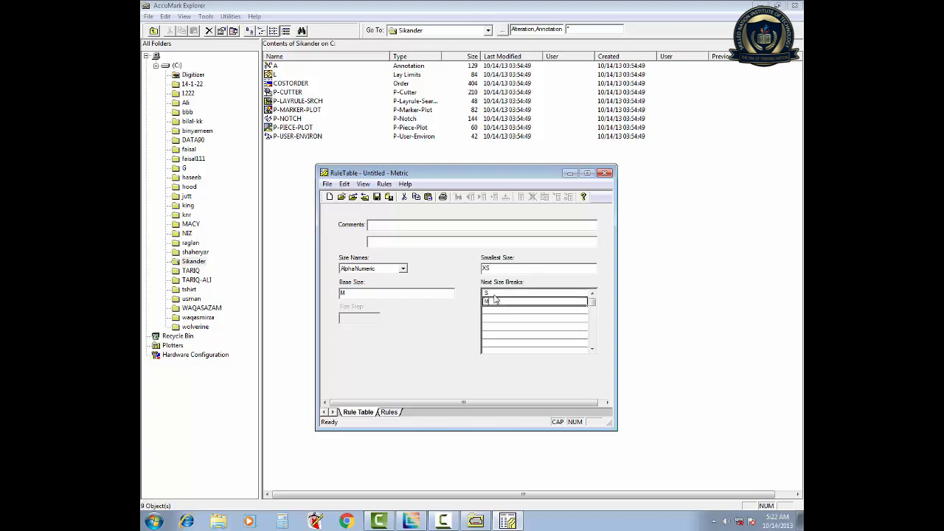
key(Return)
key(Caps_Lock)
text(L)
key(Return)
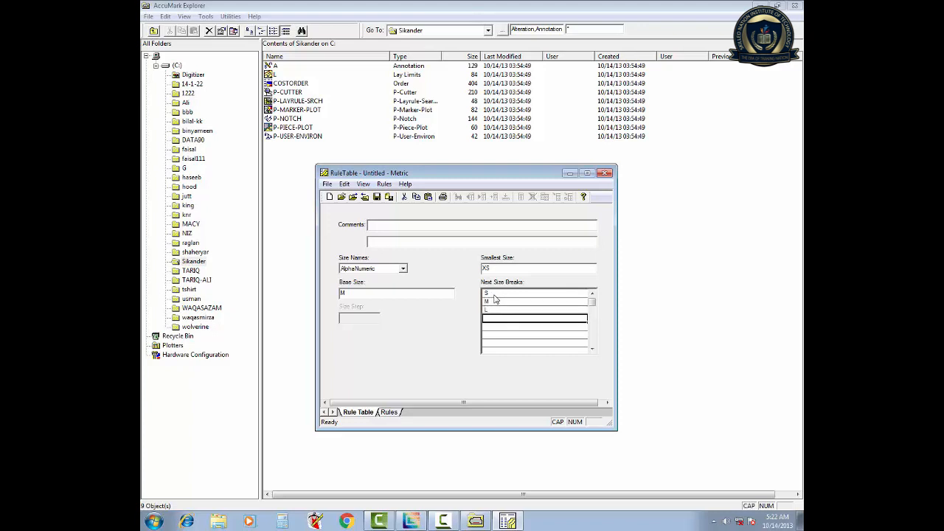
text(XL)
key(Return)
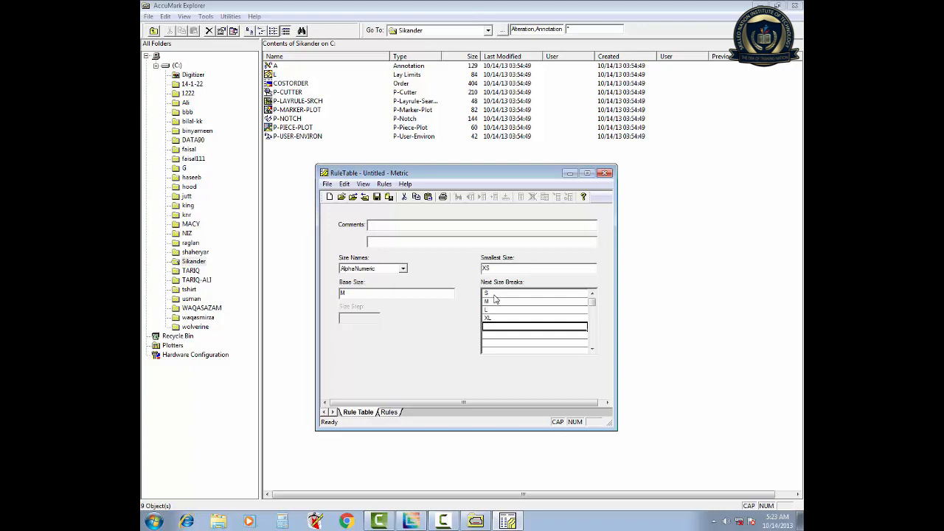
Save the rule table as 123 in the open storage area and close the rule table editor
click(376, 197)
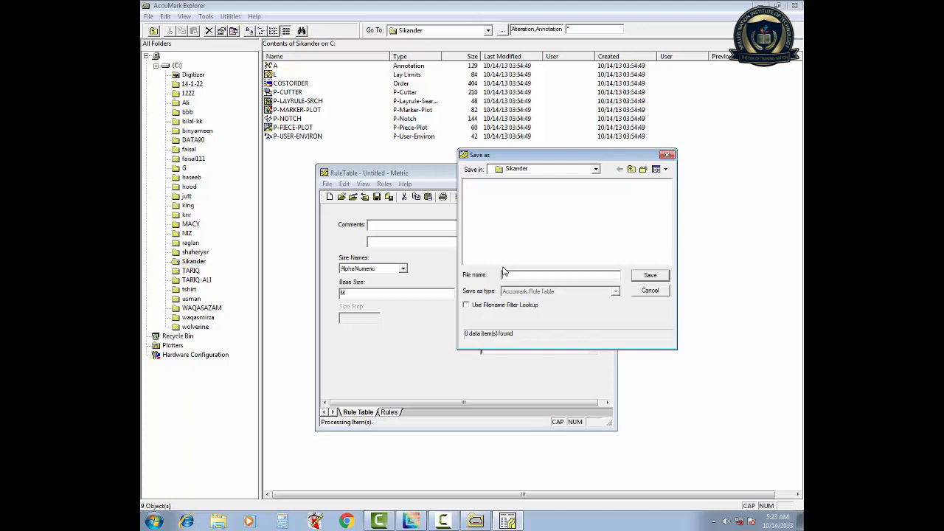
text(123)
click(643, 279)
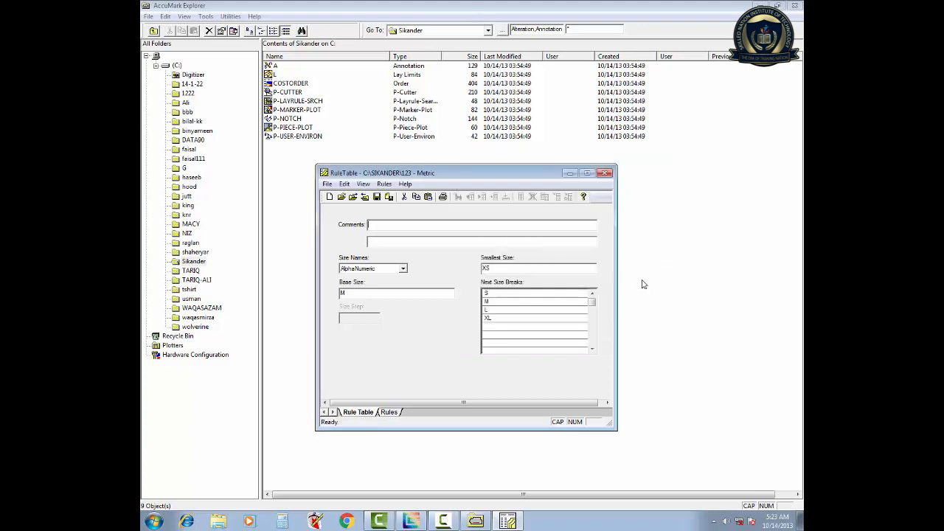
click(605, 174)
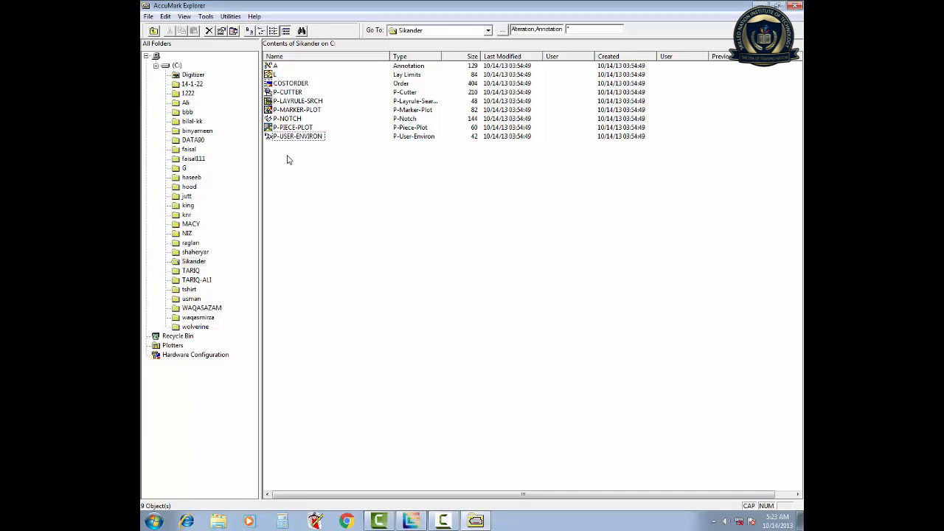
click(484, 520)
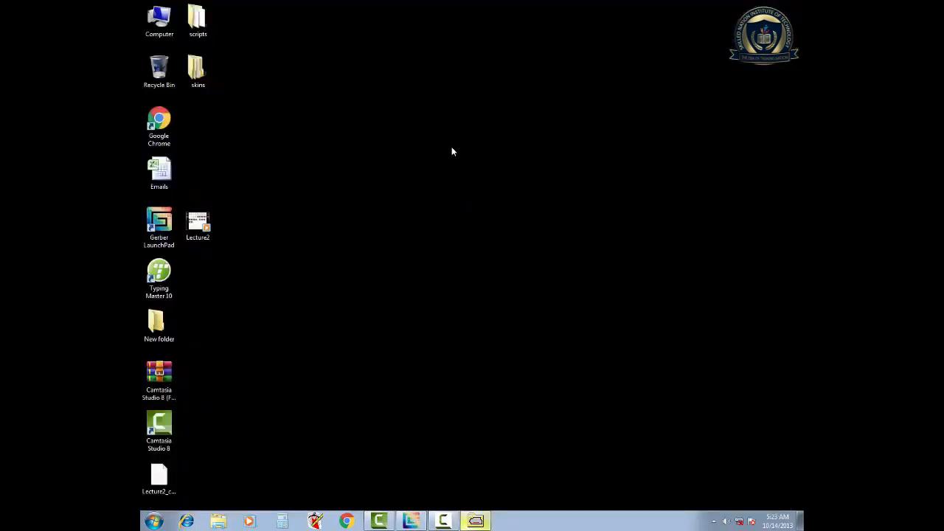
right_click(453, 152)
click(480, 210)
right_click(480, 213)
click(499, 246)
click(476, 521)
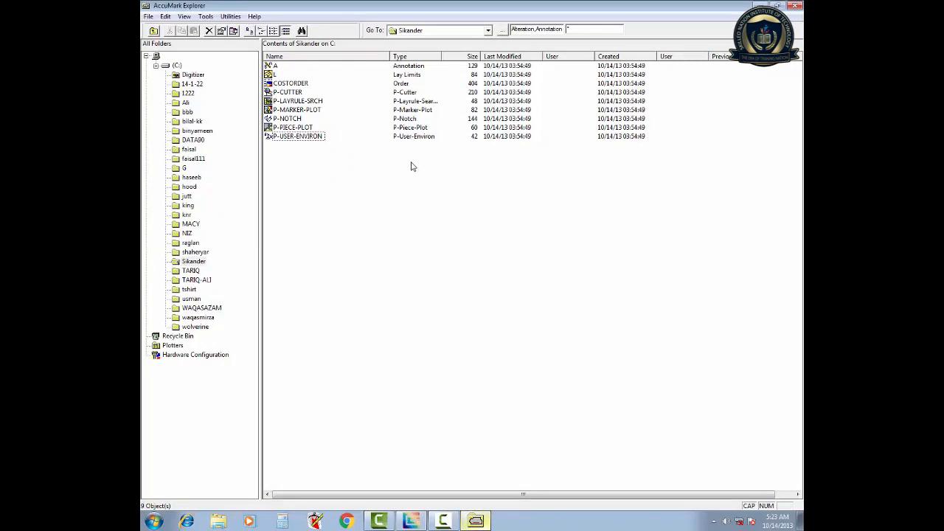
Refresh the open storage area's contents in AccuMark Explorer and review the available refresh commands
click(185, 17)
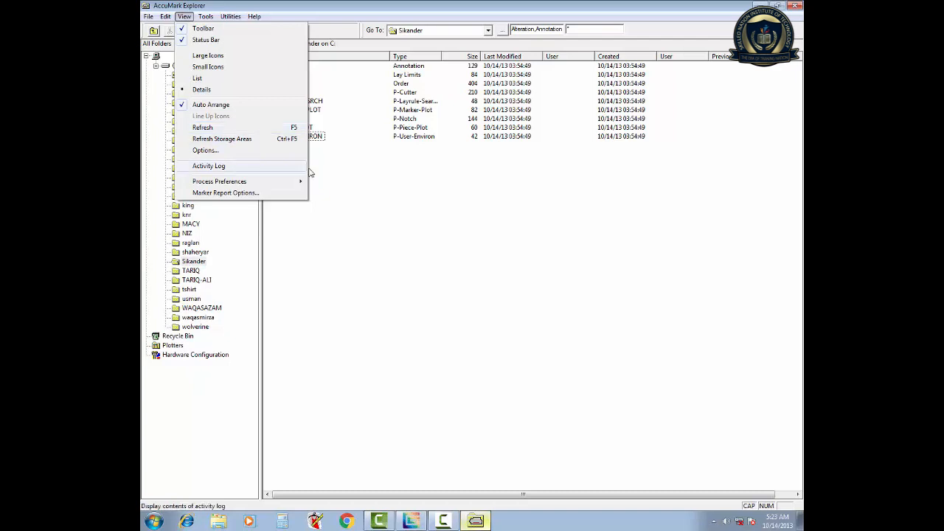
click(360, 187)
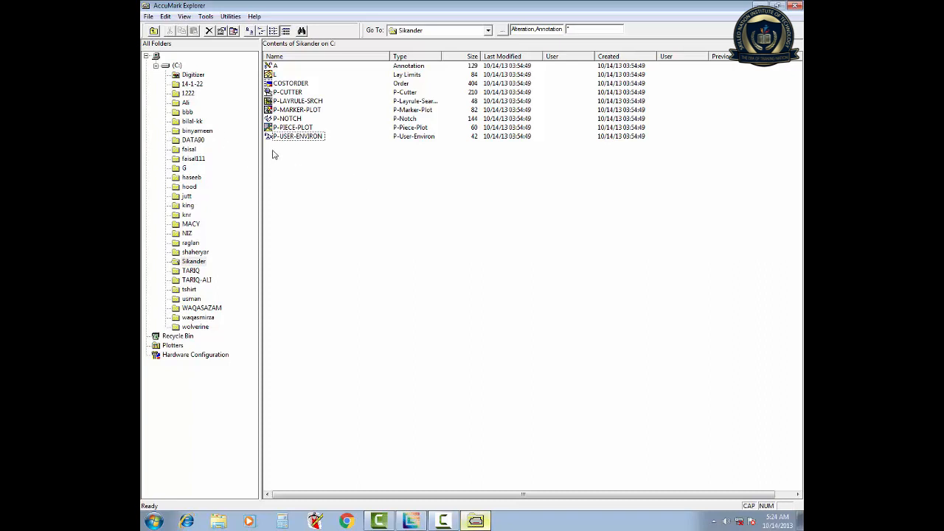
key(F5)
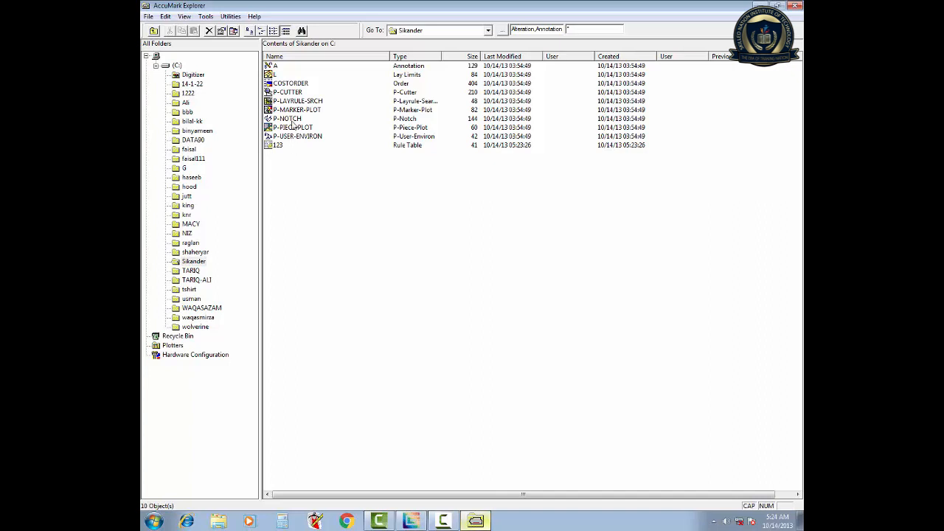
click(180, 17)
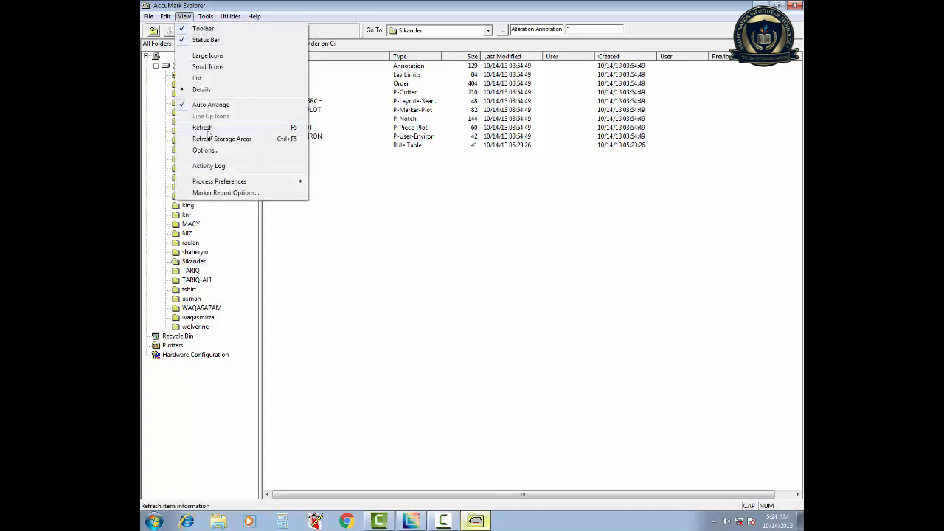
click(336, 179)
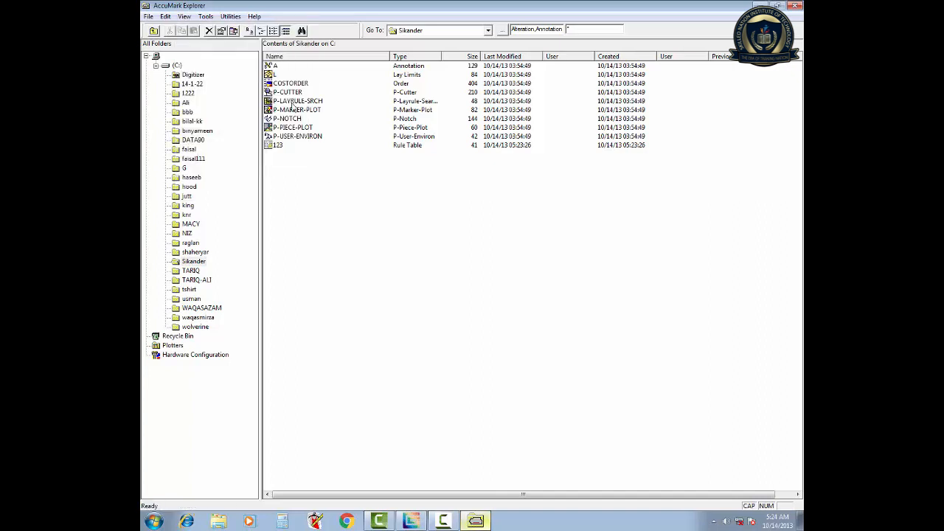
click(293, 104)
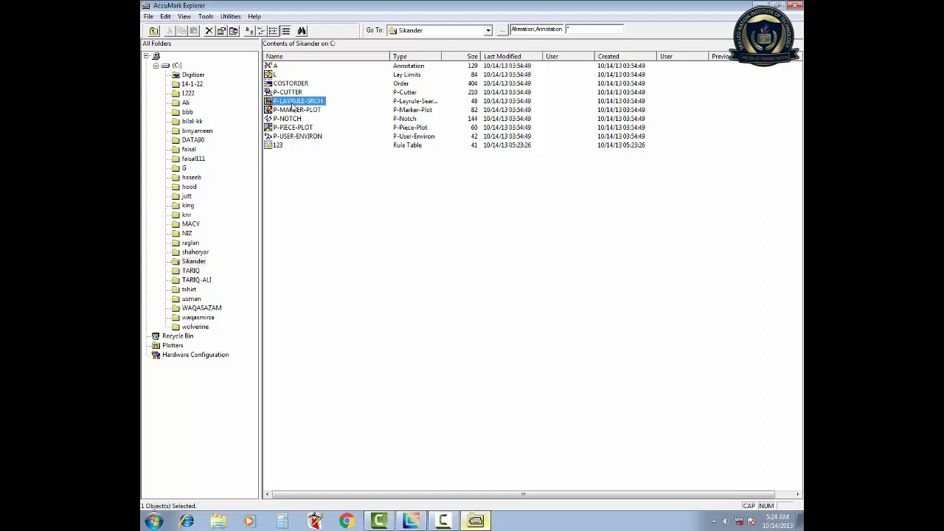
drag(292, 106, 334, 160)
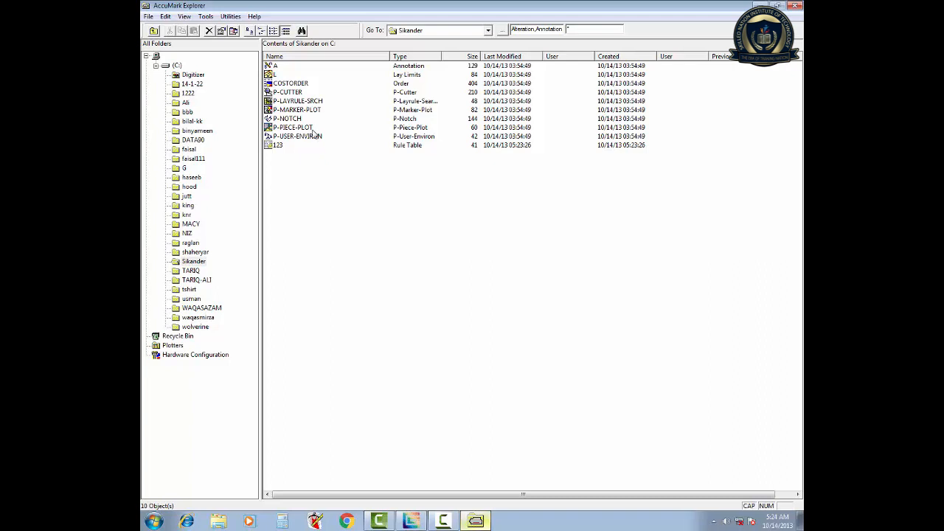
click(285, 111)
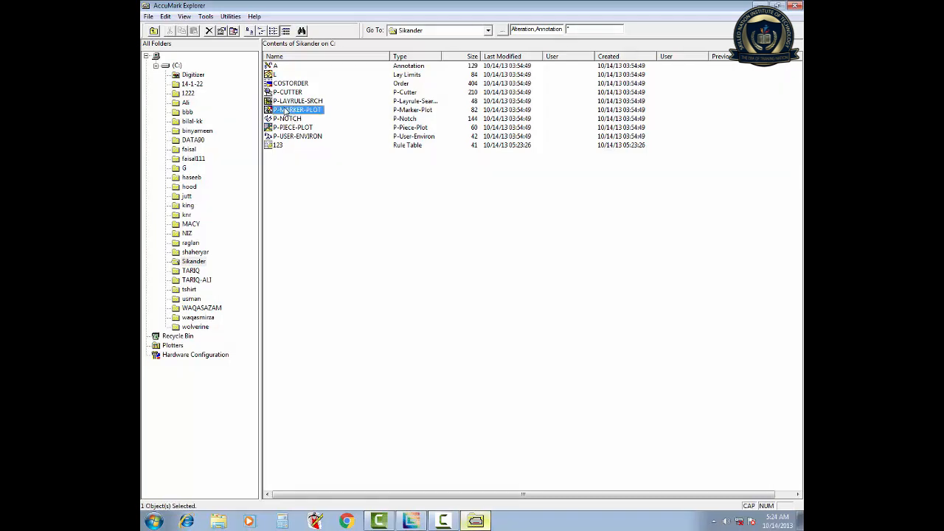
drag(285, 110, 337, 192)
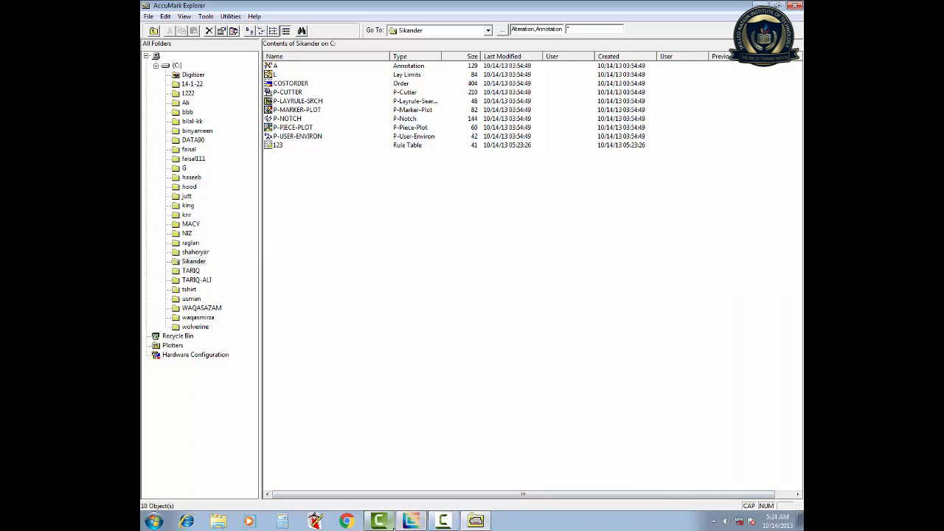
Review the route to AccuMark Explorer in the Gerber LaunchPad's utilities category, and reopen the storage area three rows above tshirt on drive C:
click(411, 520)
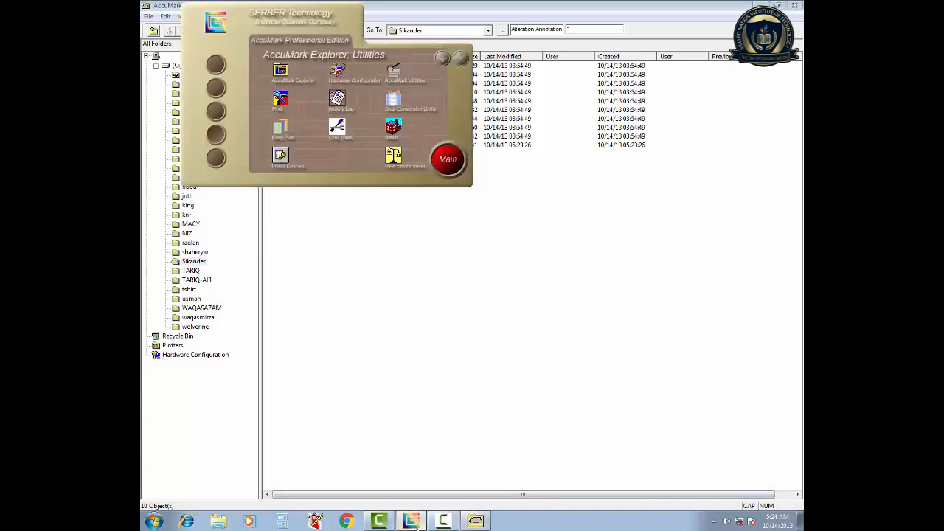
click(450, 161)
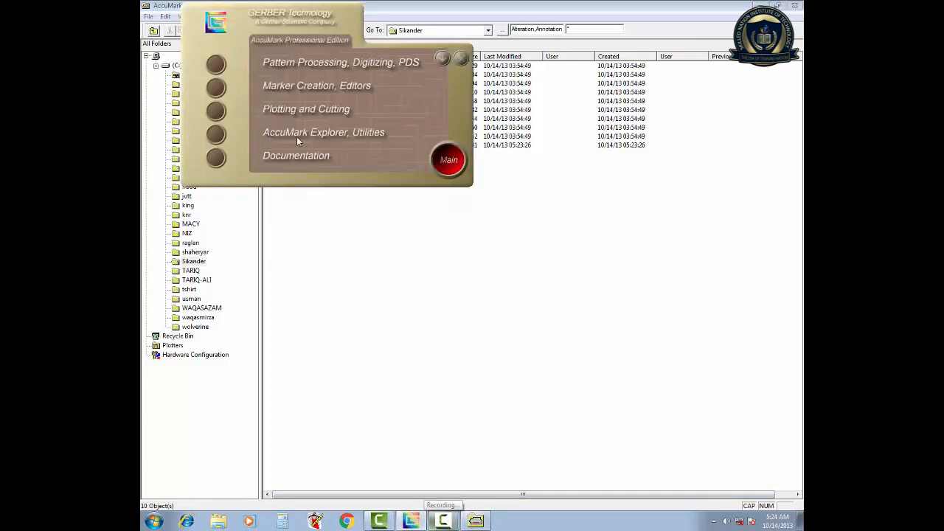
click(221, 137)
click(280, 70)
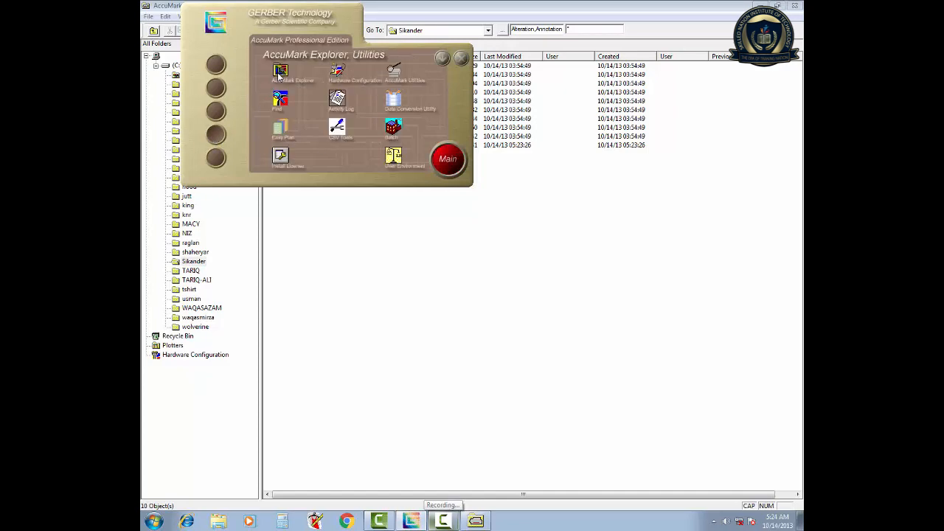
click(796, 7)
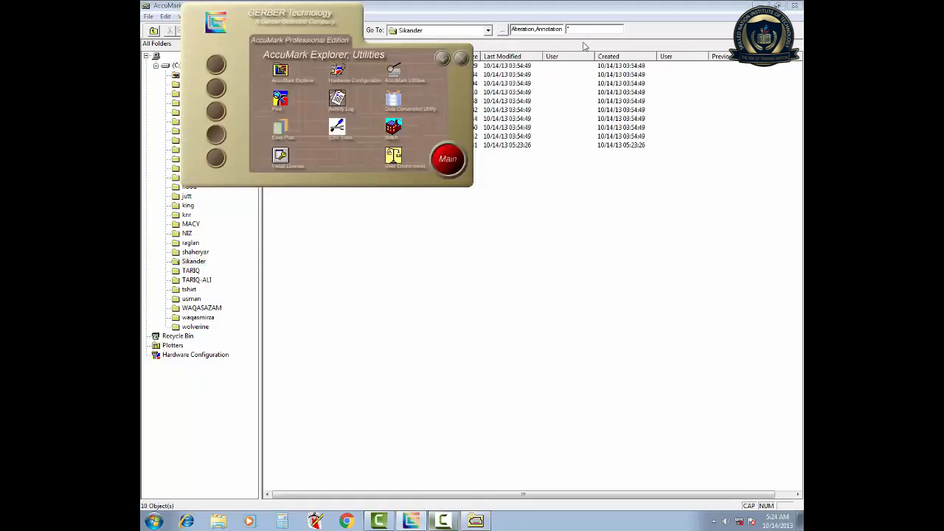
click(442, 57)
click(177, 65)
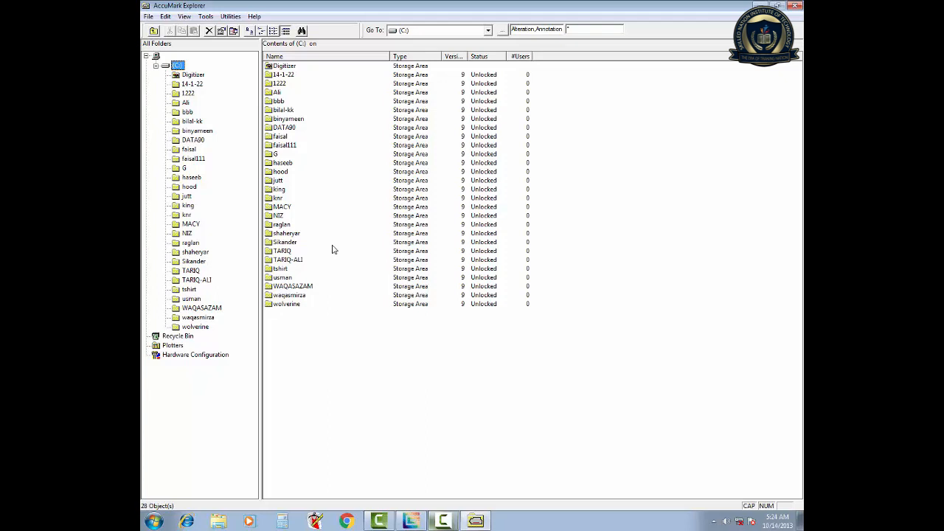
double_click(288, 242)
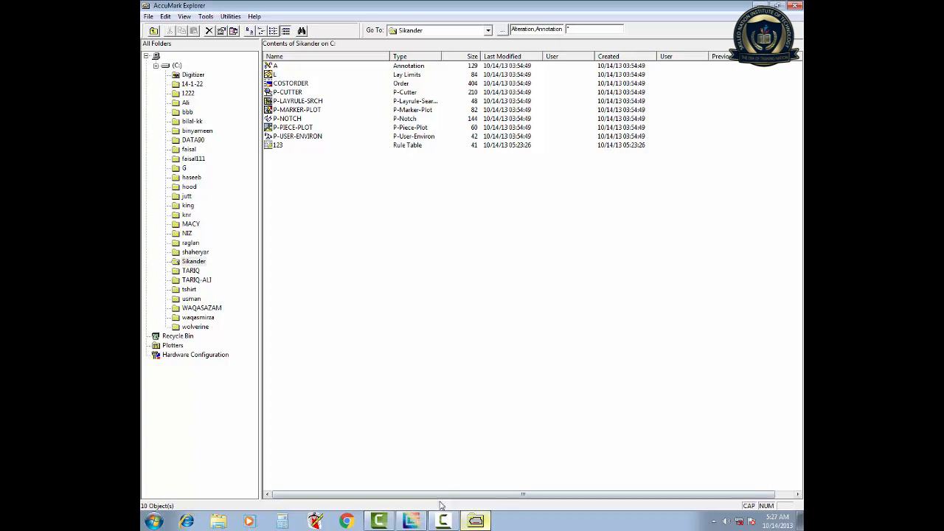
Look over the Gerber LaunchPad's pattern processing and AccuMark Explorer categories, and return to the open storage area
click(415, 520)
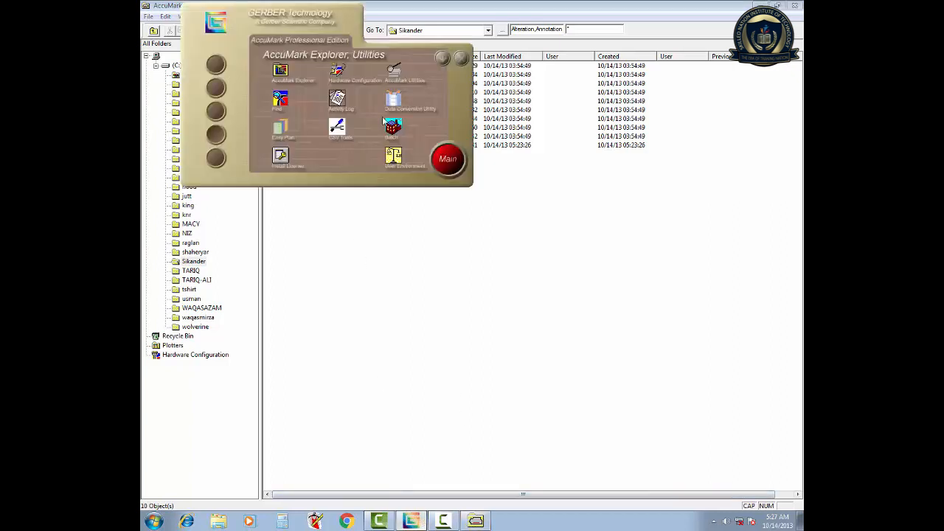
click(215, 68)
click(214, 135)
click(441, 59)
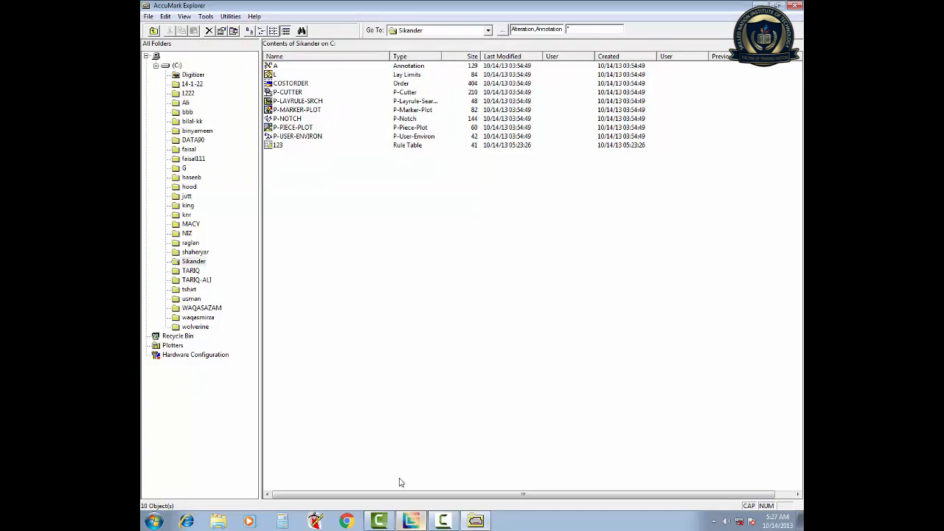
Review the main category list of the Gerber LaunchPad and return to the open storage area in AccuMark Explorer
click(411, 521)
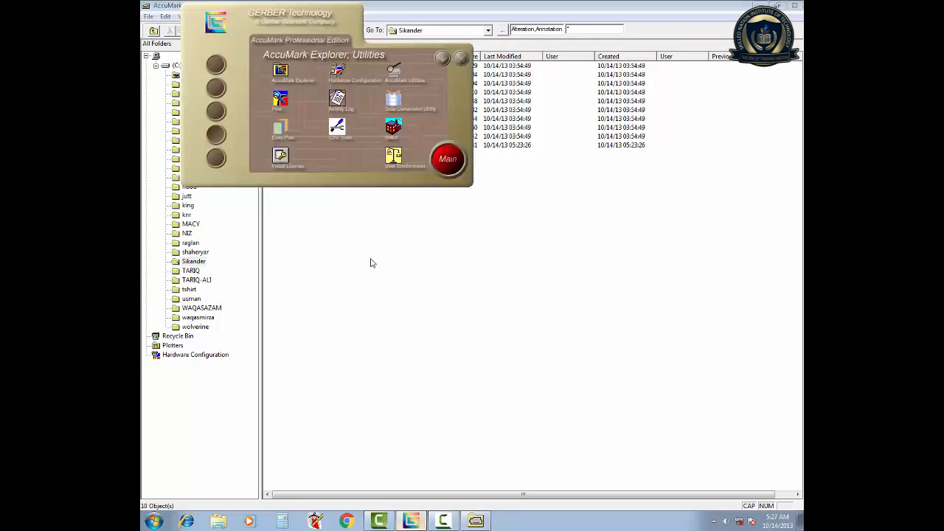
click(448, 159)
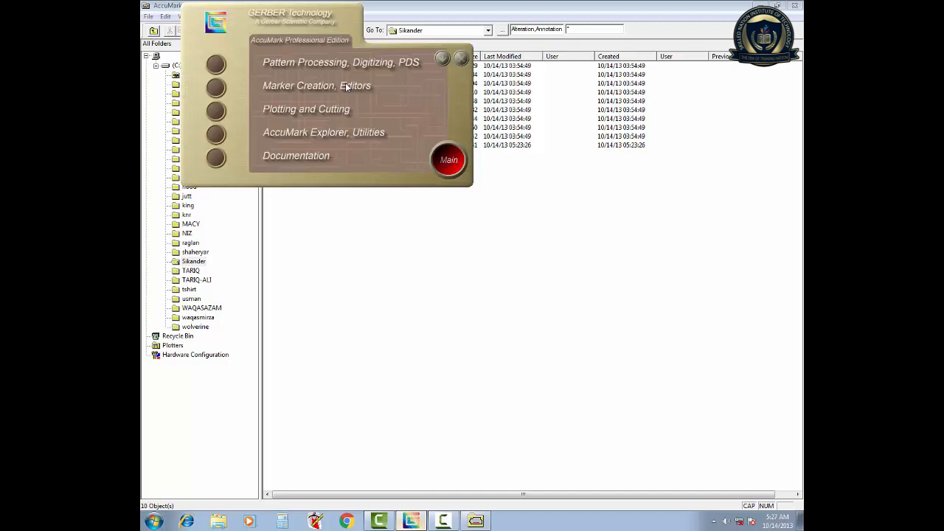
click(440, 59)
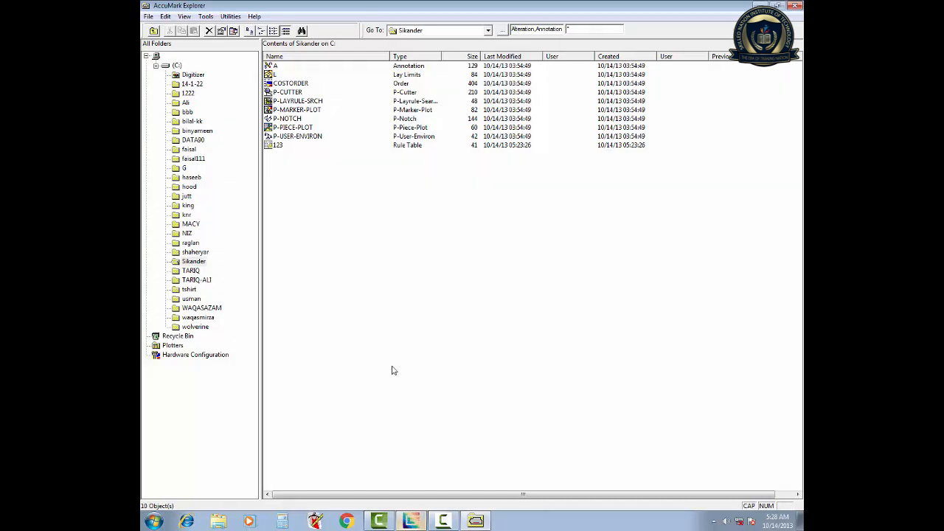
click(412, 523)
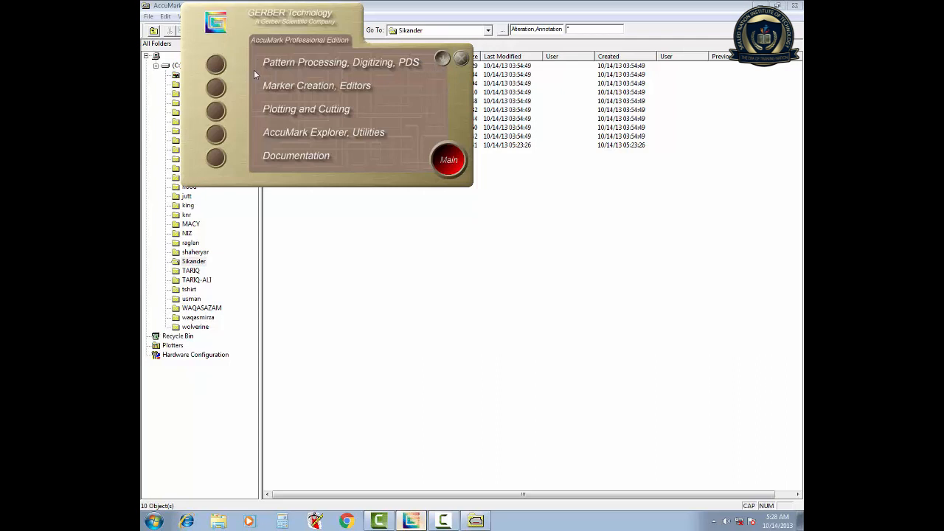
click(442, 58)
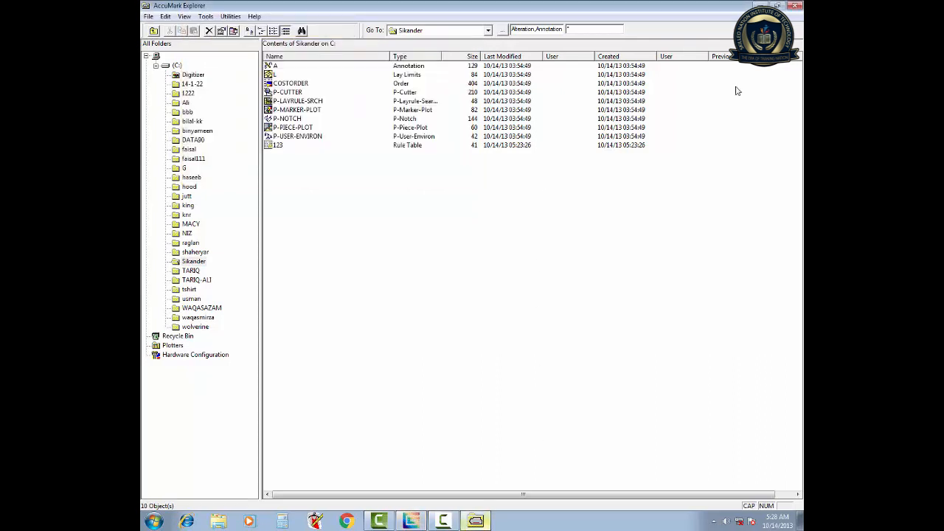
Close AccuMark Explorer, look over the LaunchPad's Pattern Processing, Digitizing, PDS category, and return to the main category list
click(793, 6)
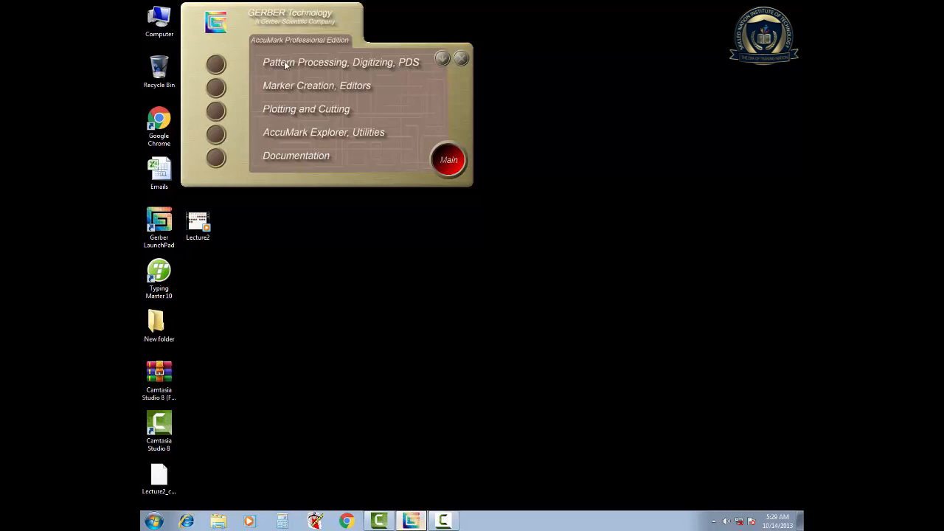
click(216, 65)
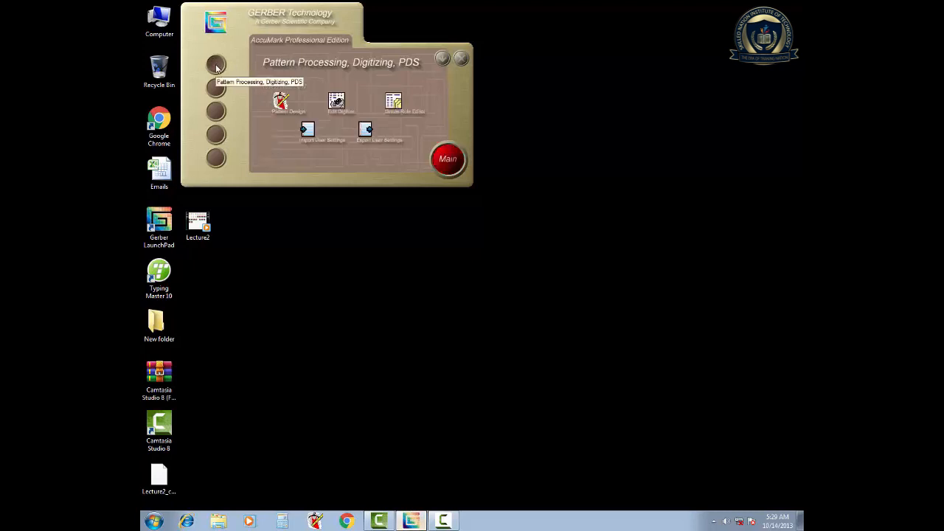
click(448, 159)
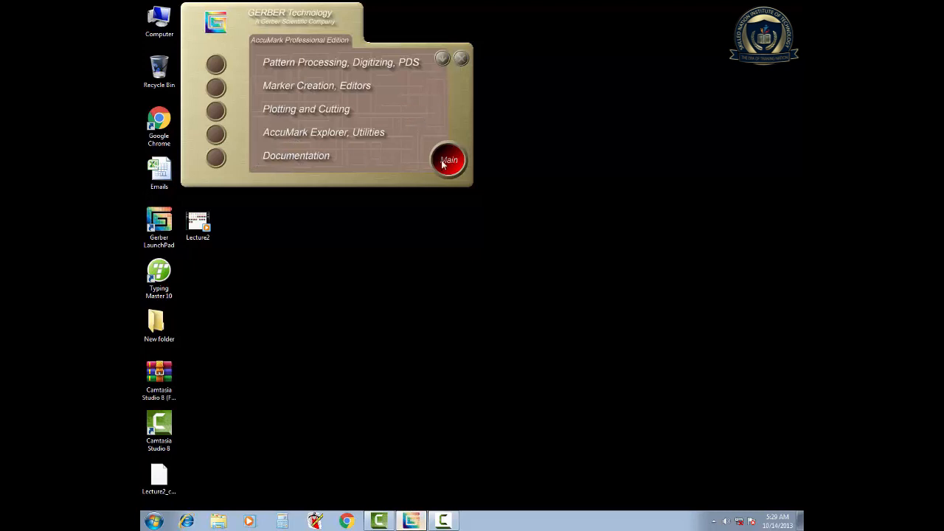
Launch AccuMark Explorer from the LaunchPad's utilities category and open the storage area three rows above tshirt on drive C:
click(216, 134)
click(281, 71)
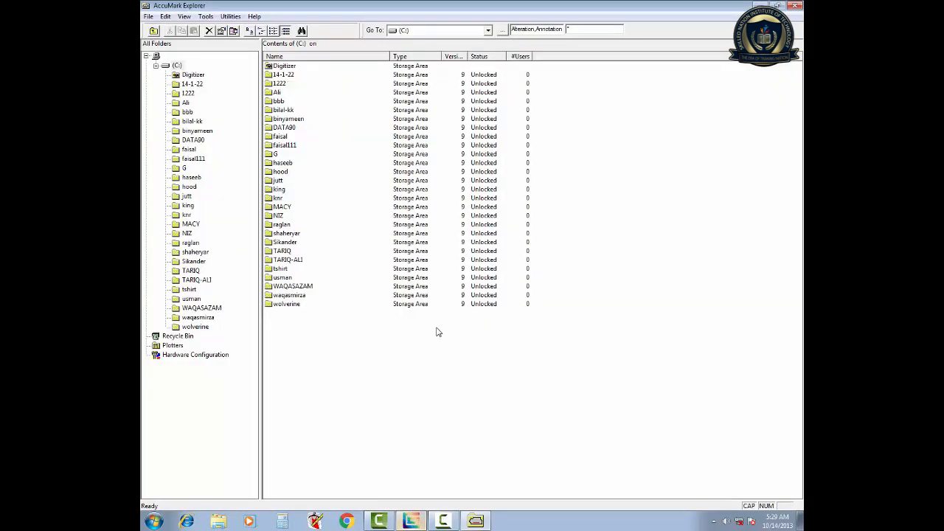
double_click(292, 243)
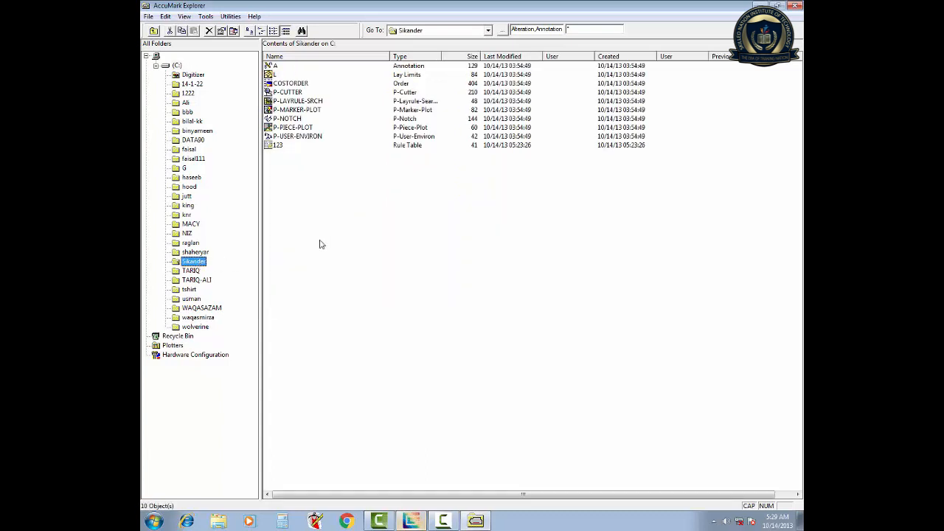